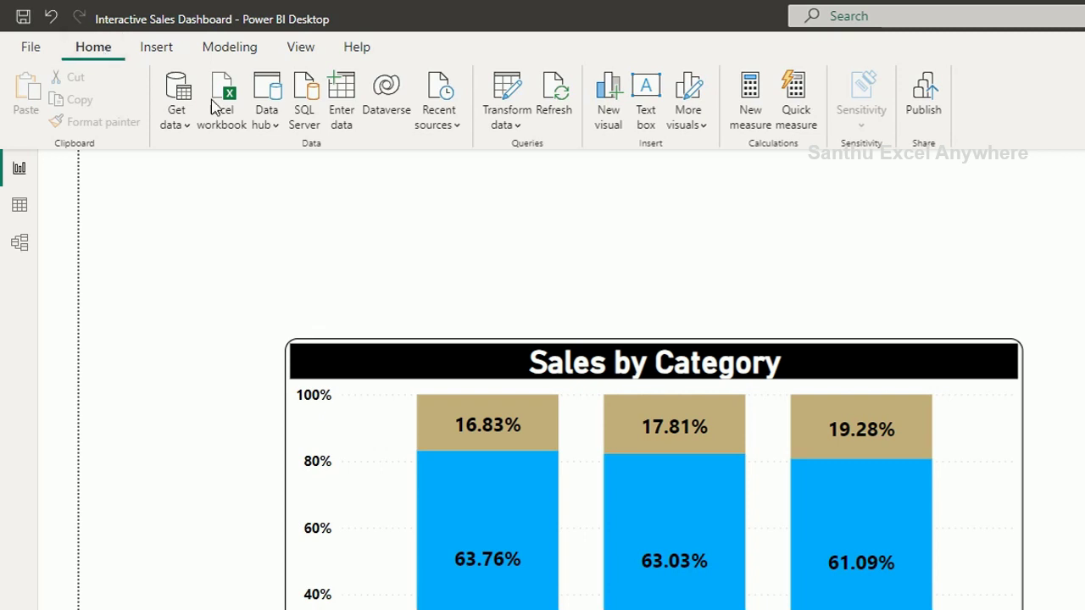
Step: Create a blank query, Query1, with the formula =DateTime.LocalNow()
left_click(508, 97)
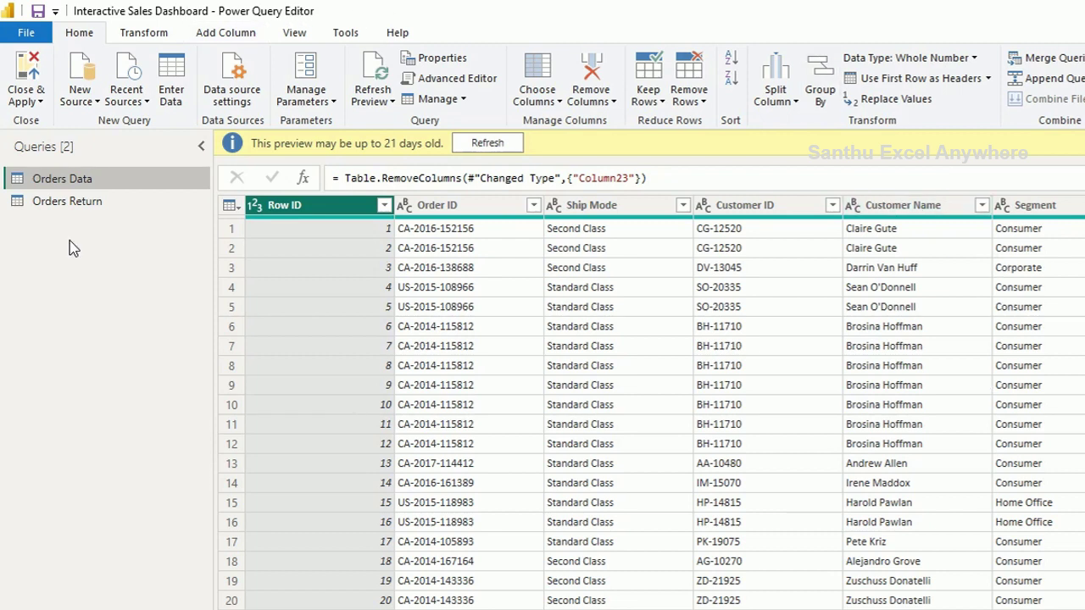
left_click(85, 102)
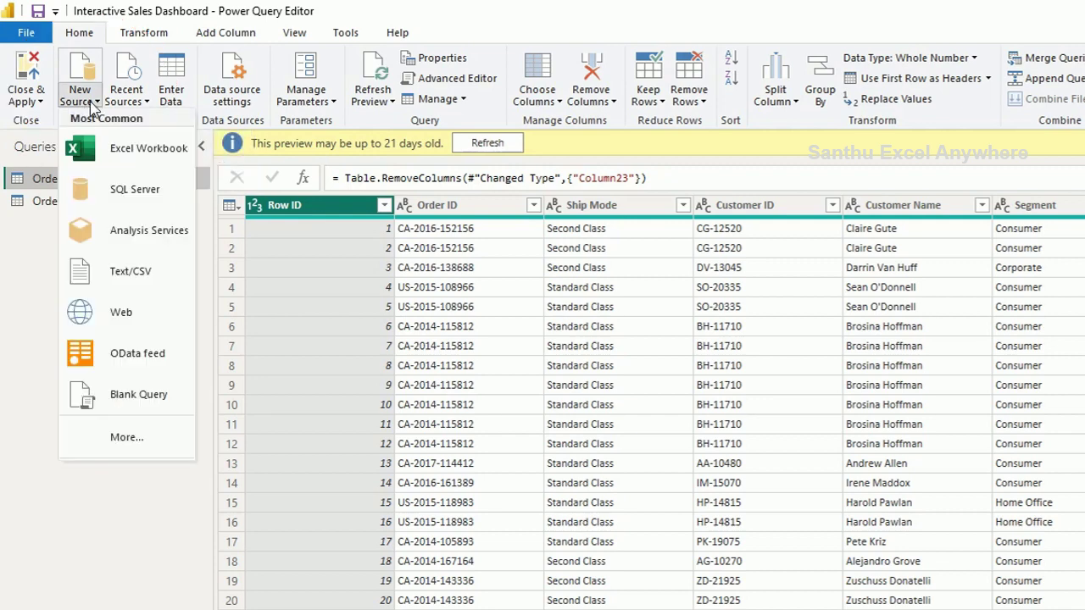
left_click(137, 398)
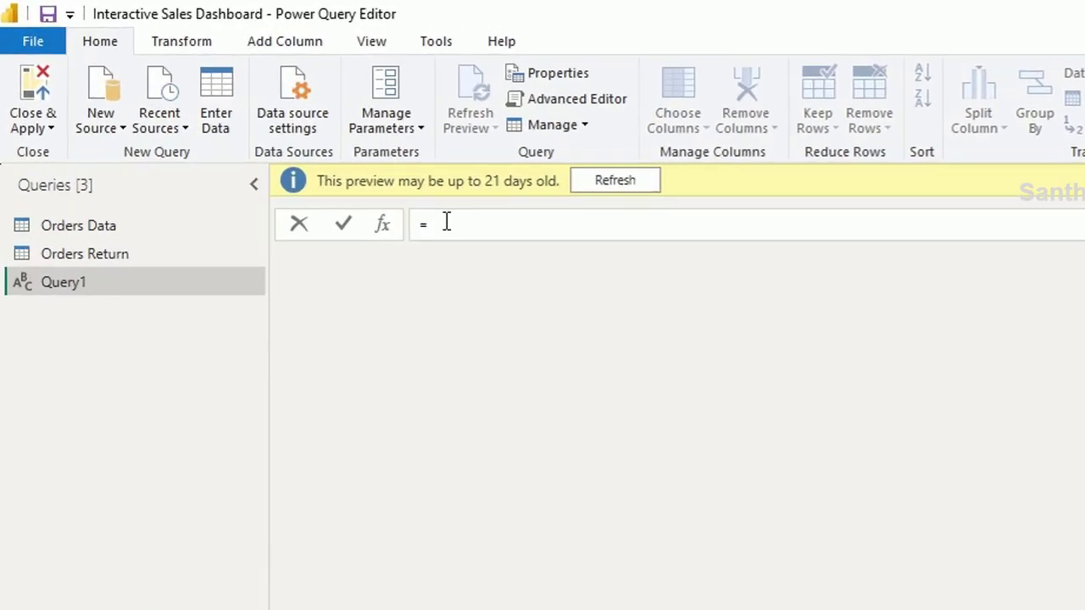
type("Date")
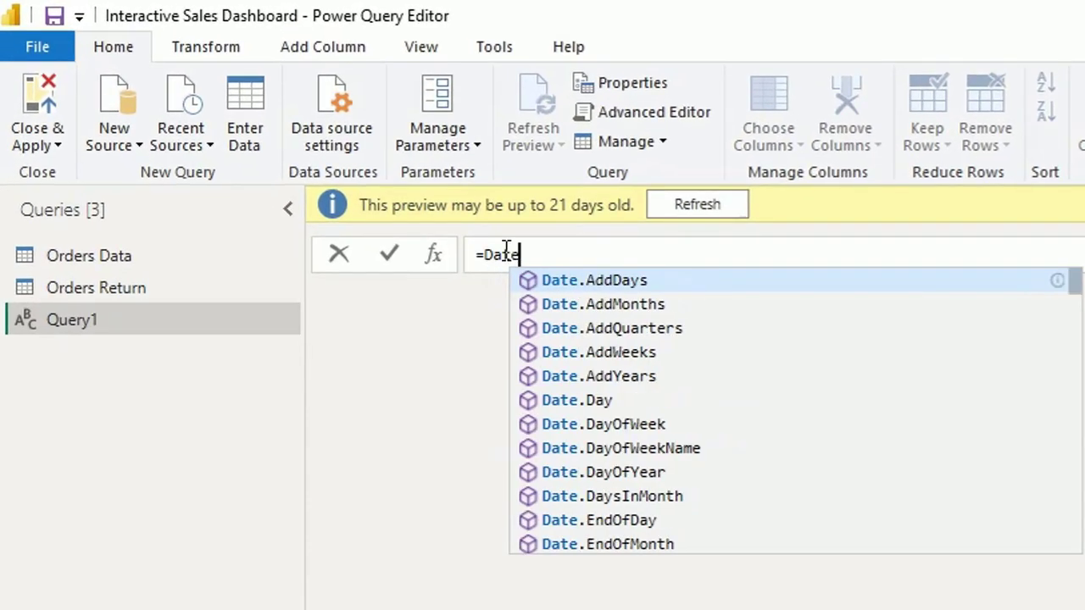
type("Time")
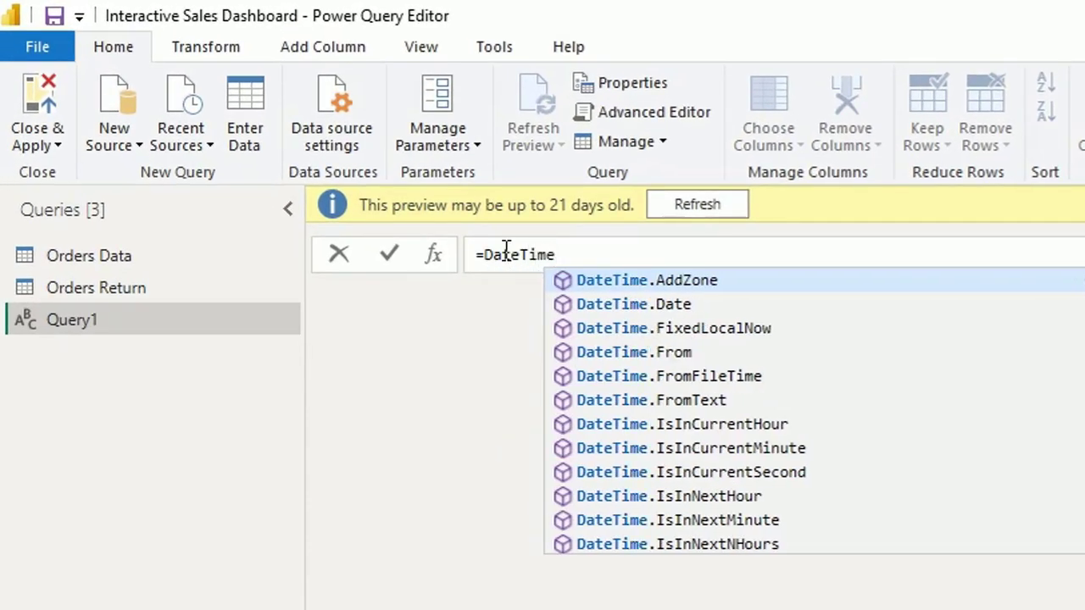
type(".LocalNow")
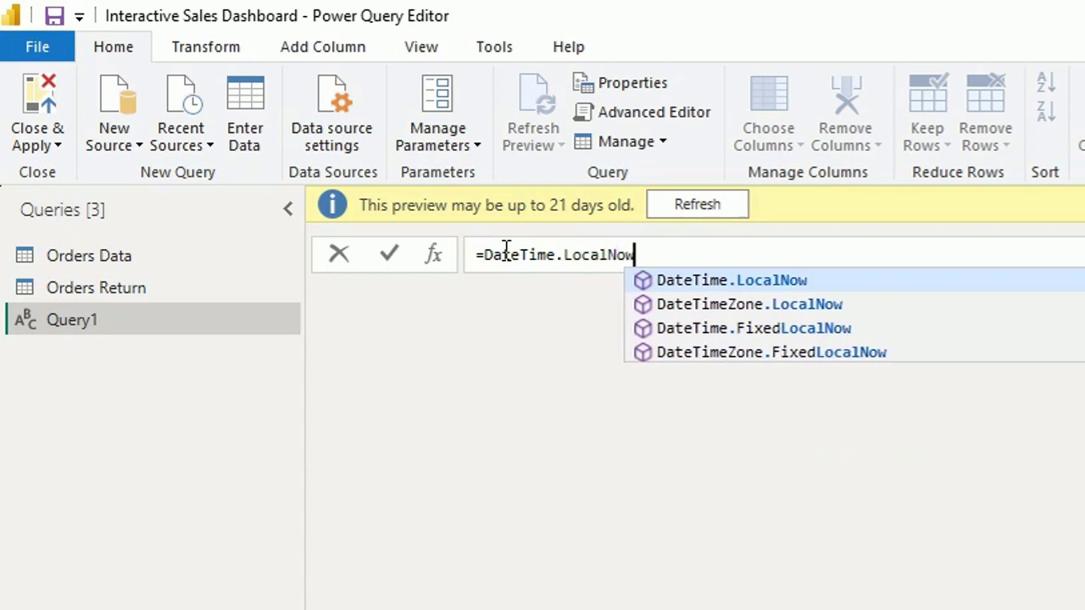
type("(")
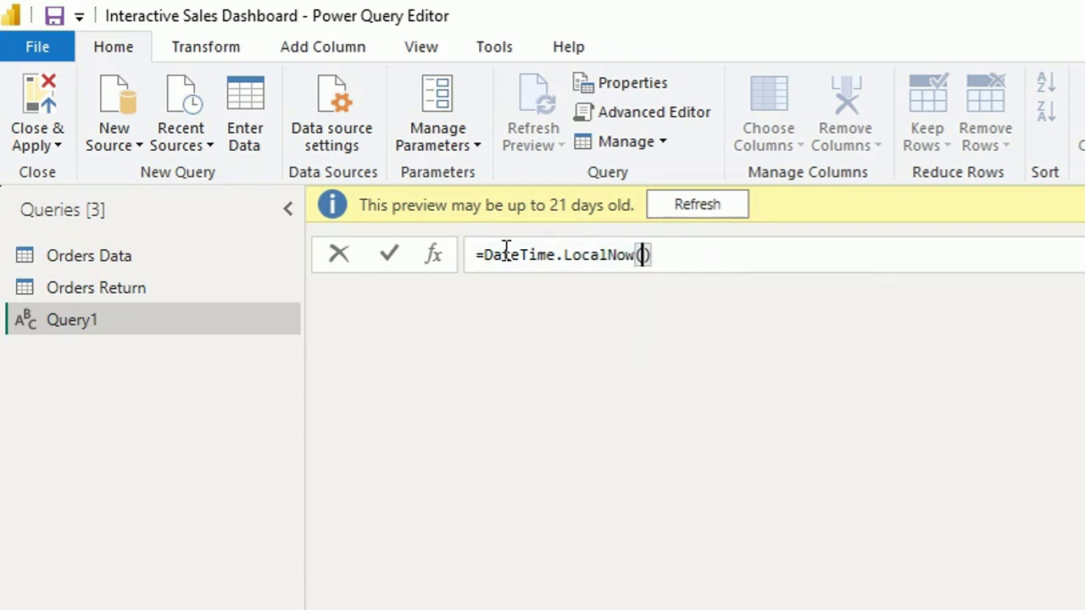
type(")")
left_click(392, 258)
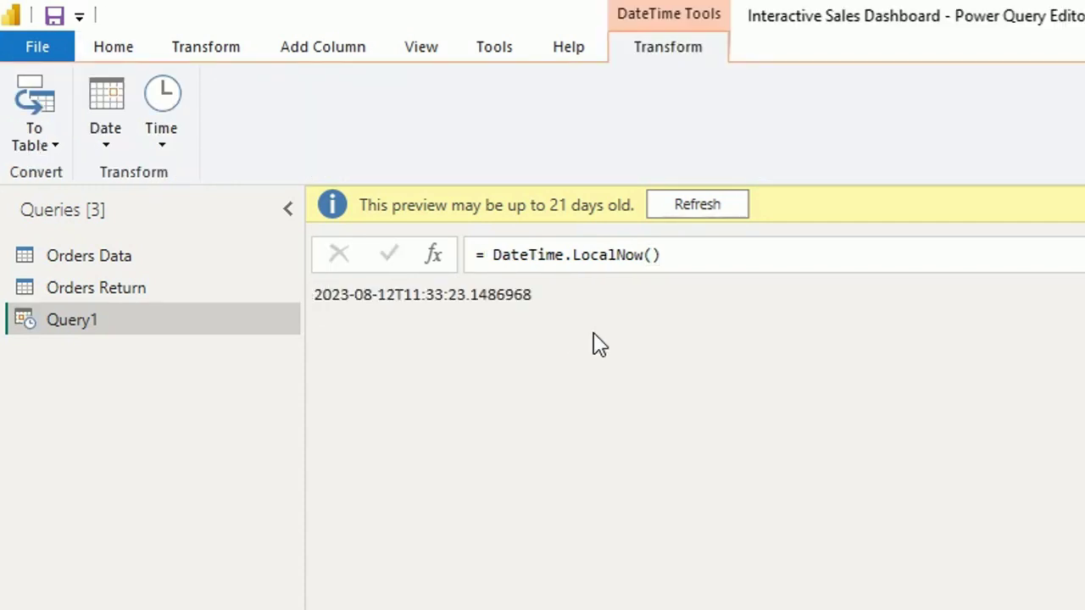
Step: Convert Query1's date-time value to a table and rename Column1 to Date&Time
left_click(38, 105)
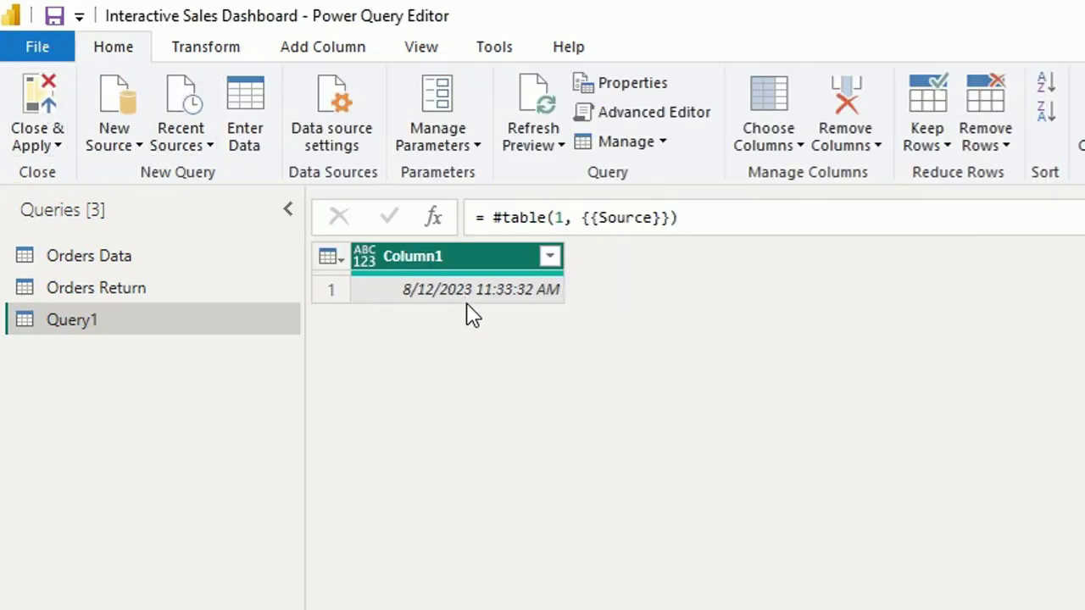
double_click(424, 261)
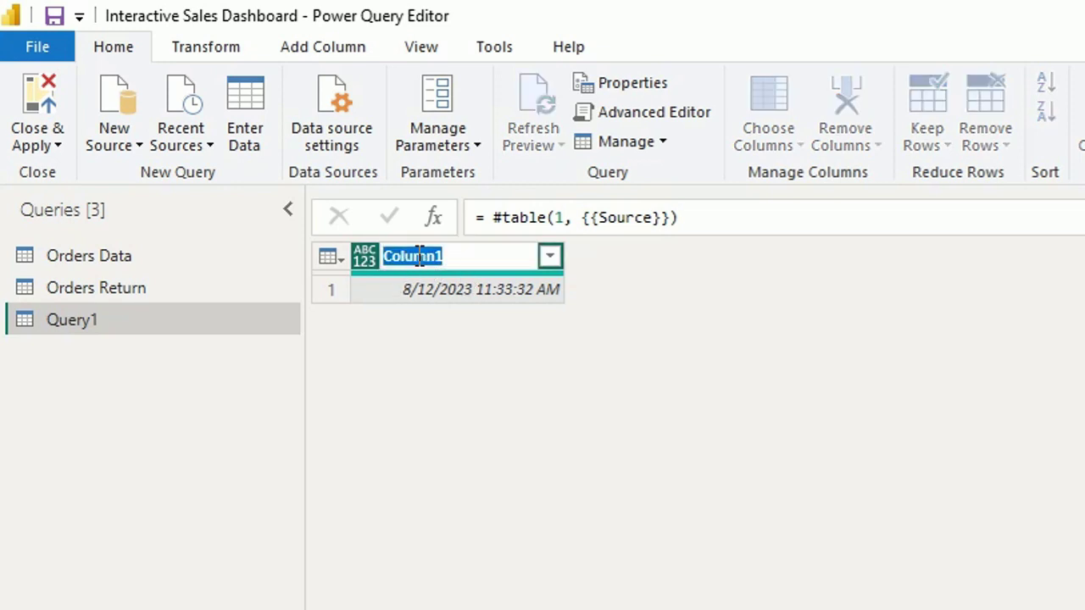
type("Date")
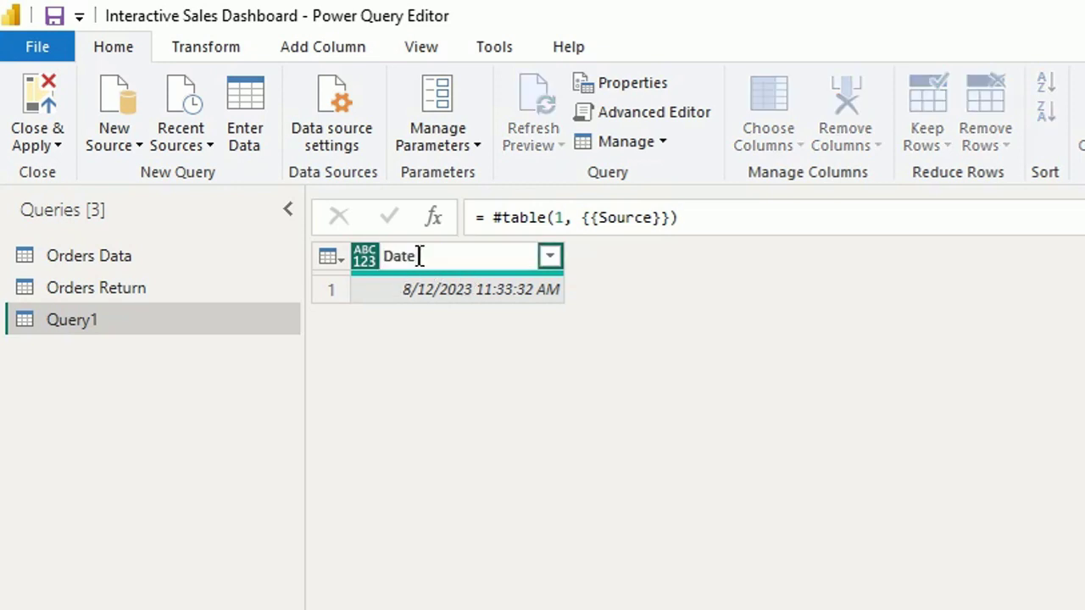
type("&Time")
key("Return")
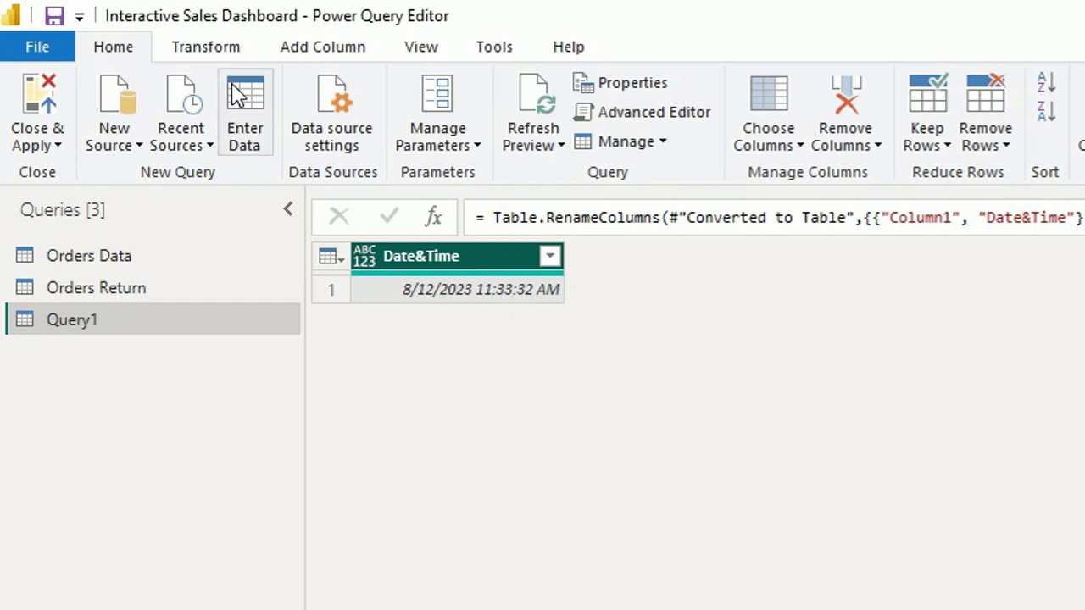
Step: Add a Date column holding only the date from Date&Time
left_click(303, 56)
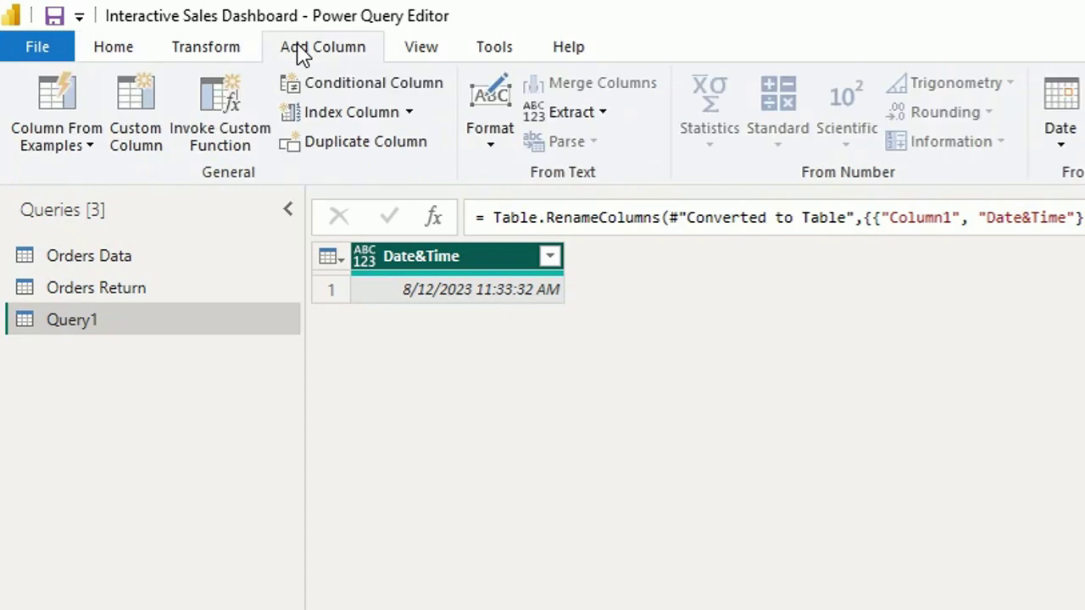
left_click(619, 85)
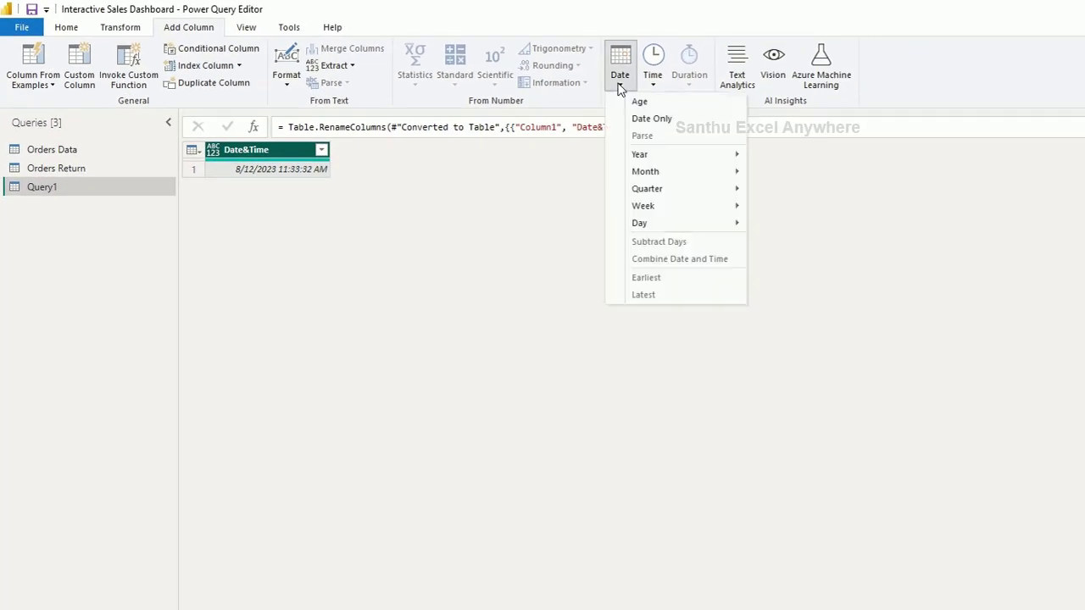
left_click(651, 118)
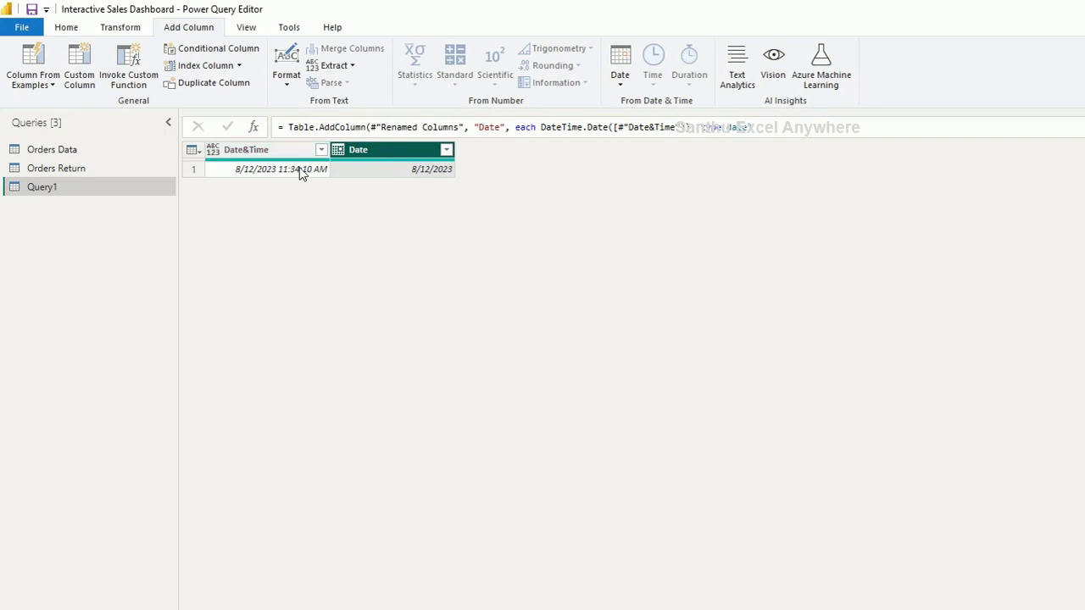
Step: Add a Time column holding only the time from the Date&Time column
left_click(254, 153)
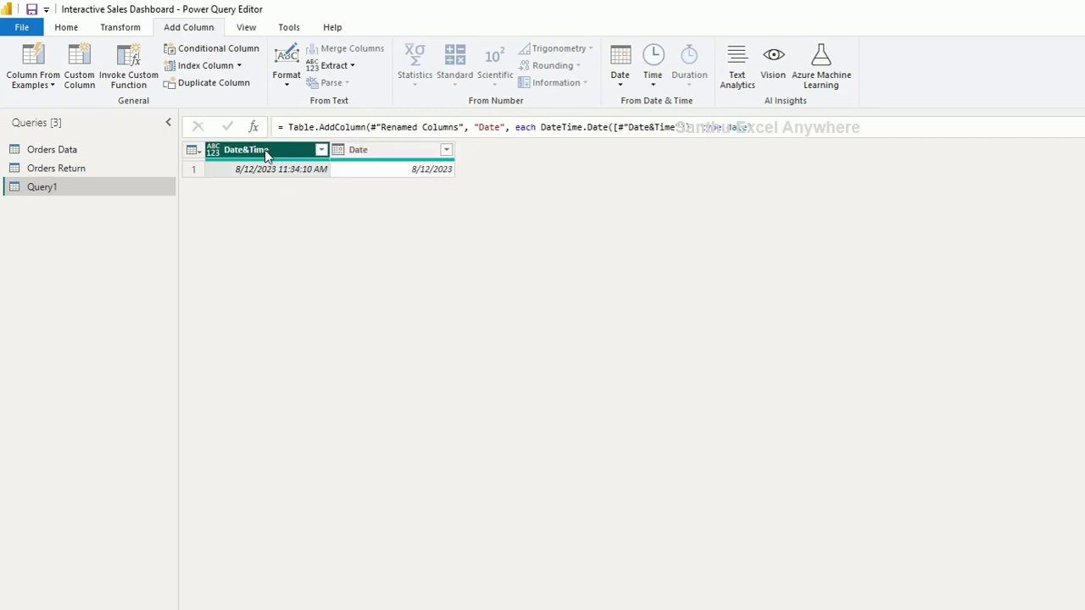
left_click(653, 84)
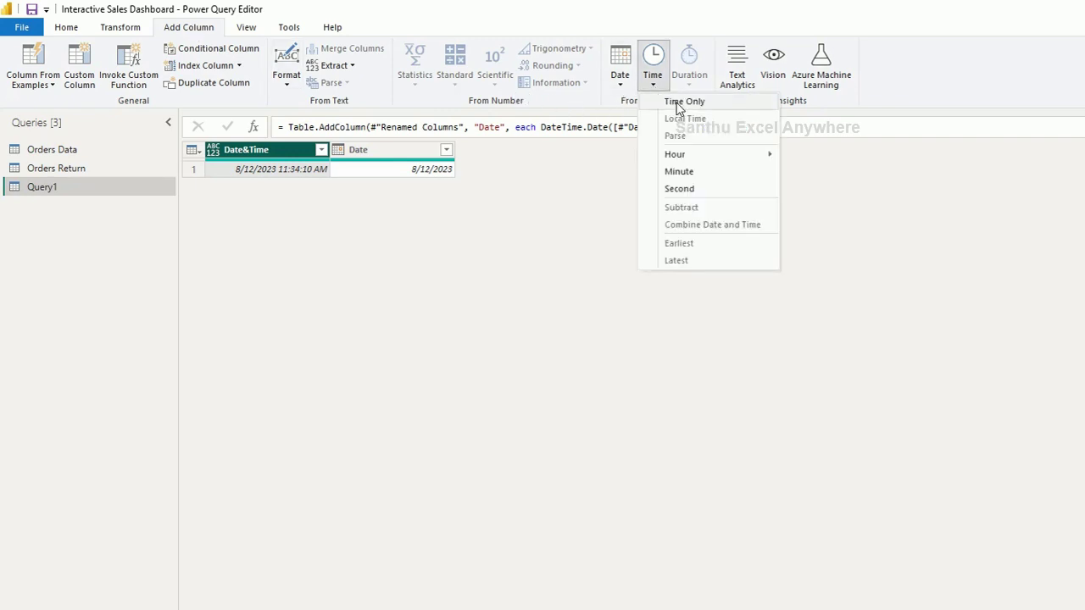
left_click(677, 105)
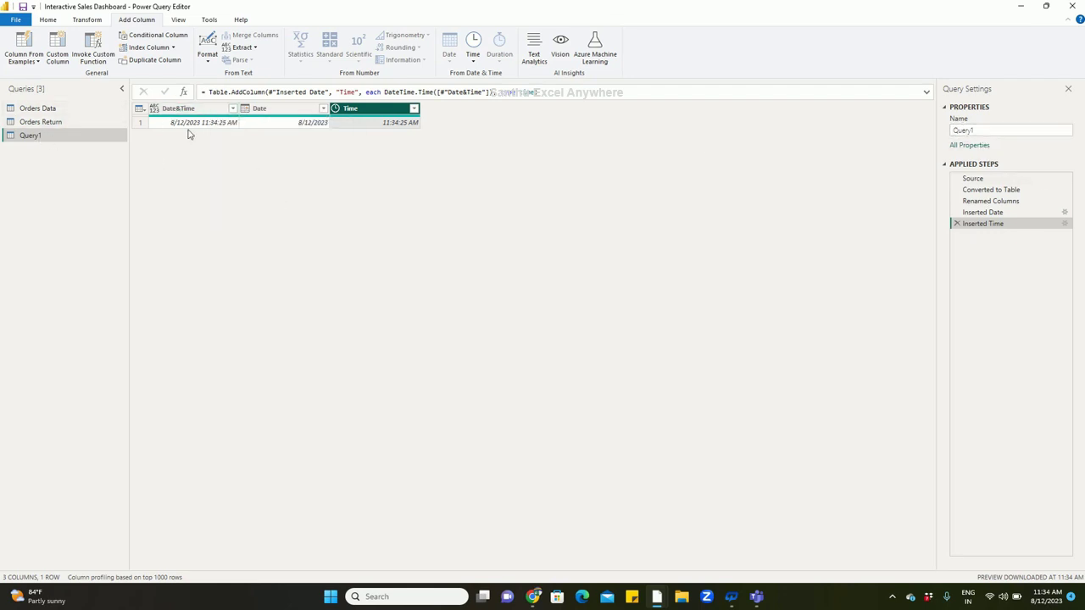
Step: Rename Query1 to Date Refreshed
double_click(980, 132)
type("Dat")
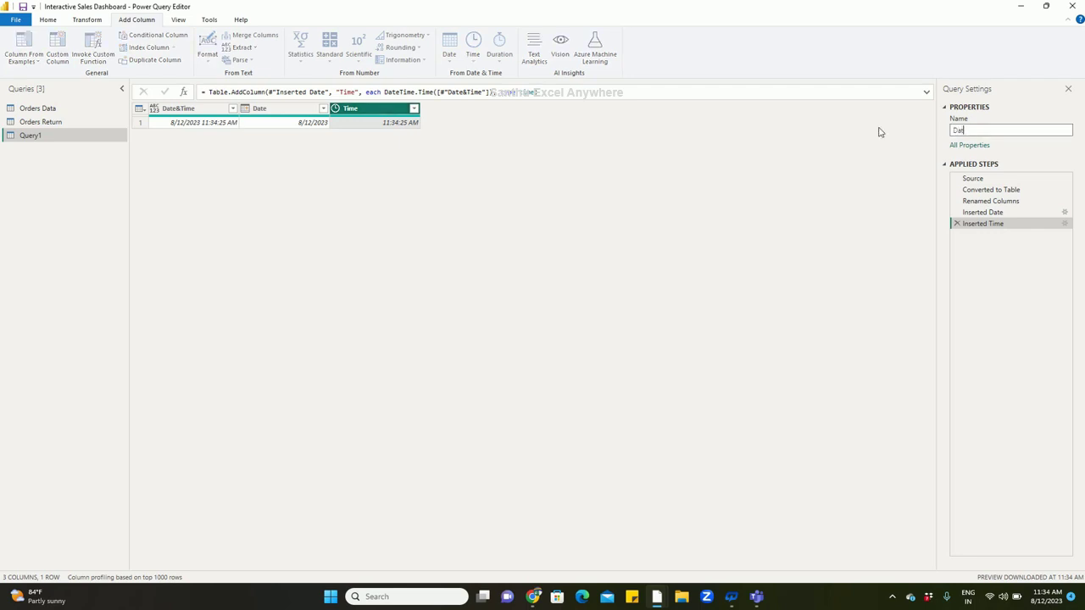
type("e Refreshed")
key("Return")
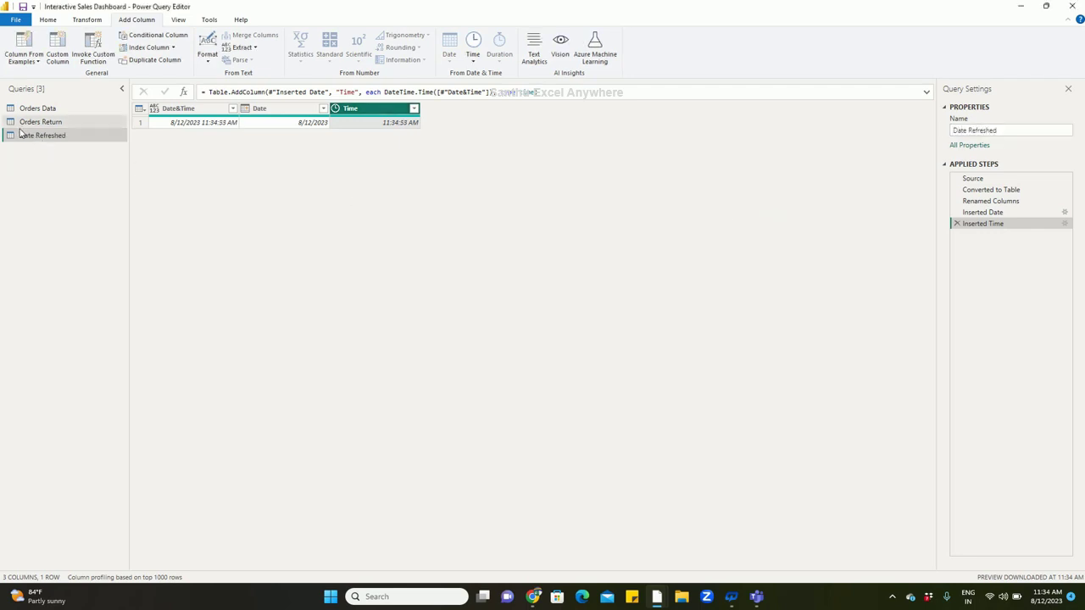
Step: Close the query editor and apply changes to load Date Refreshed into the report
left_click(48, 19)
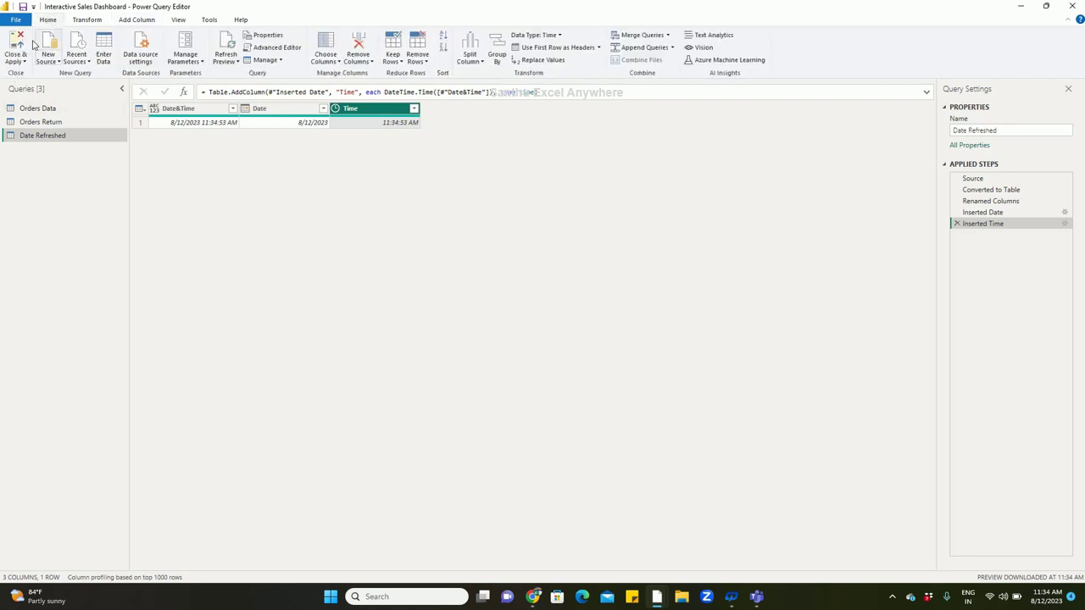
left_click(17, 59)
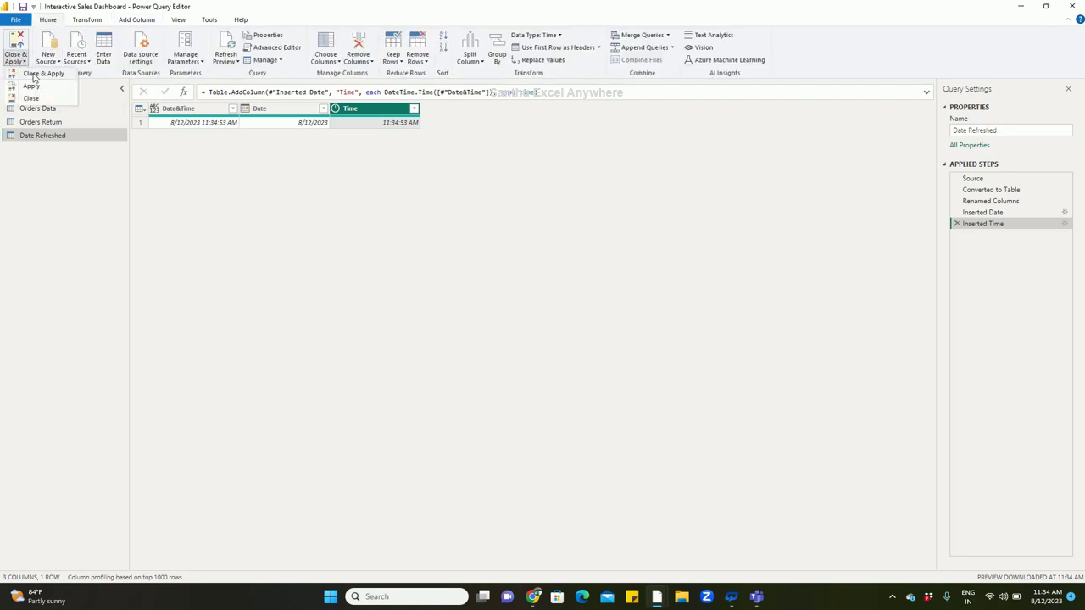
left_click(35, 75)
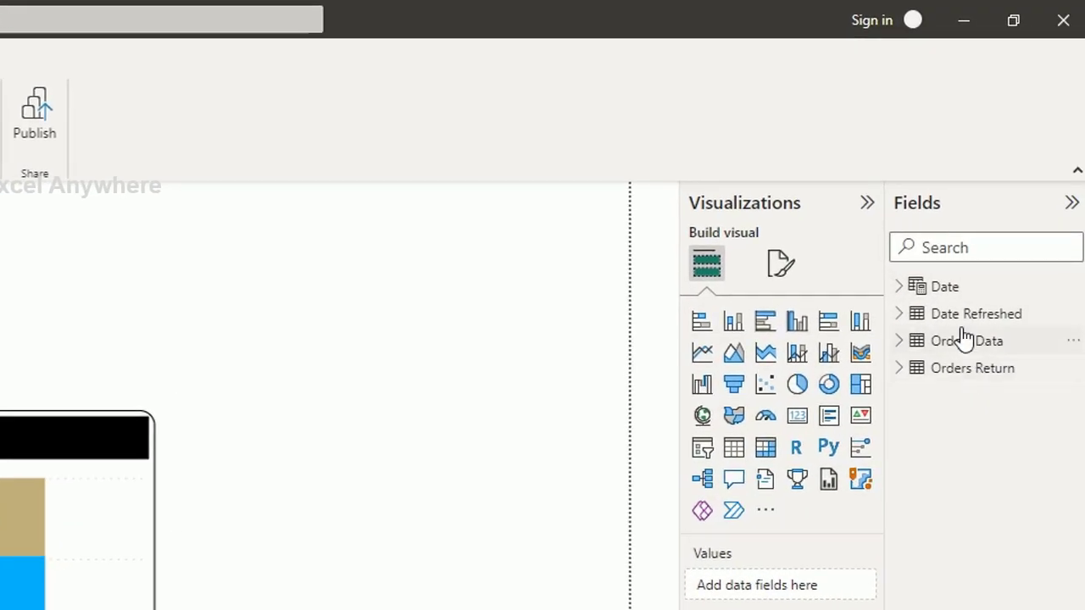
Step: Expand the Date Refreshed table in the Fields pane to show Date, Date&Time and Time
mouse_move(960, 322)
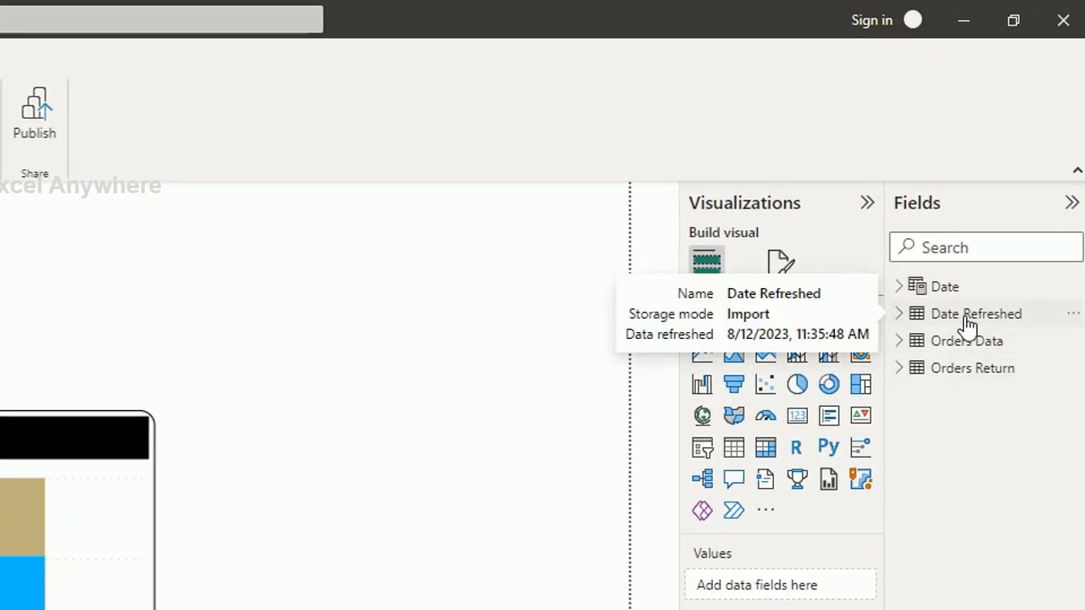
left_click(901, 317)
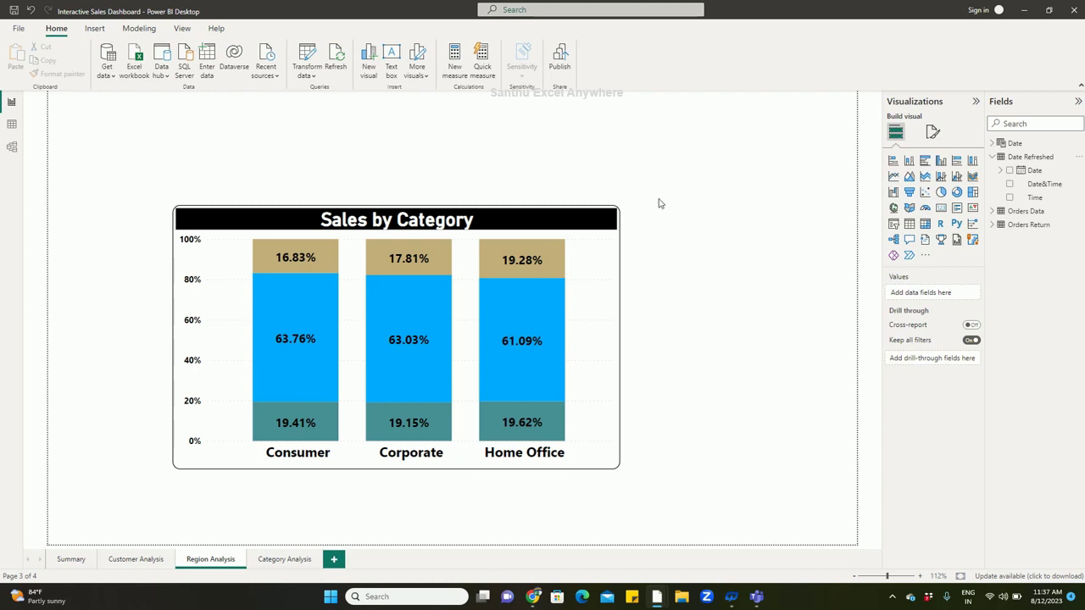
Step: Place a wide card above the chart showing Date&Time as 8/12/2023 11:35:48 AM
left_click(940, 210)
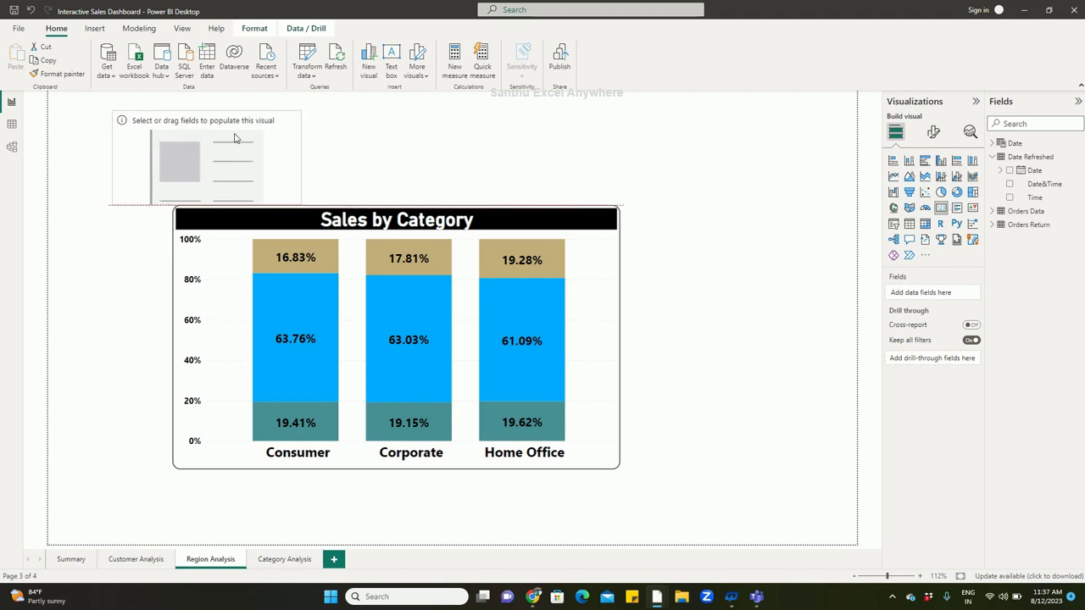
left_click_drag(234, 138, 216, 133)
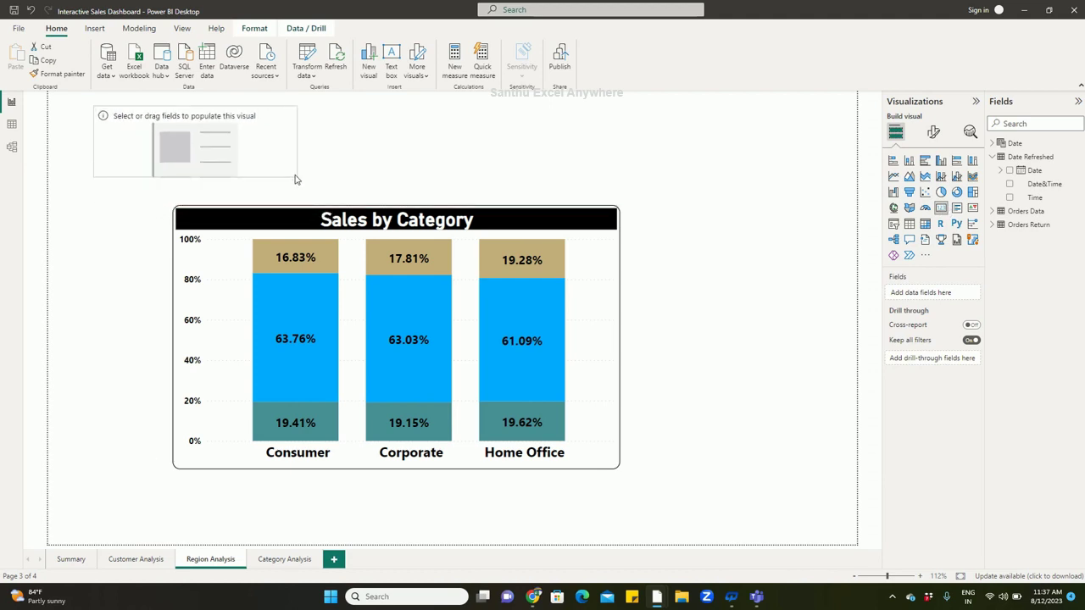
left_click_drag(279, 198, 318, 162)
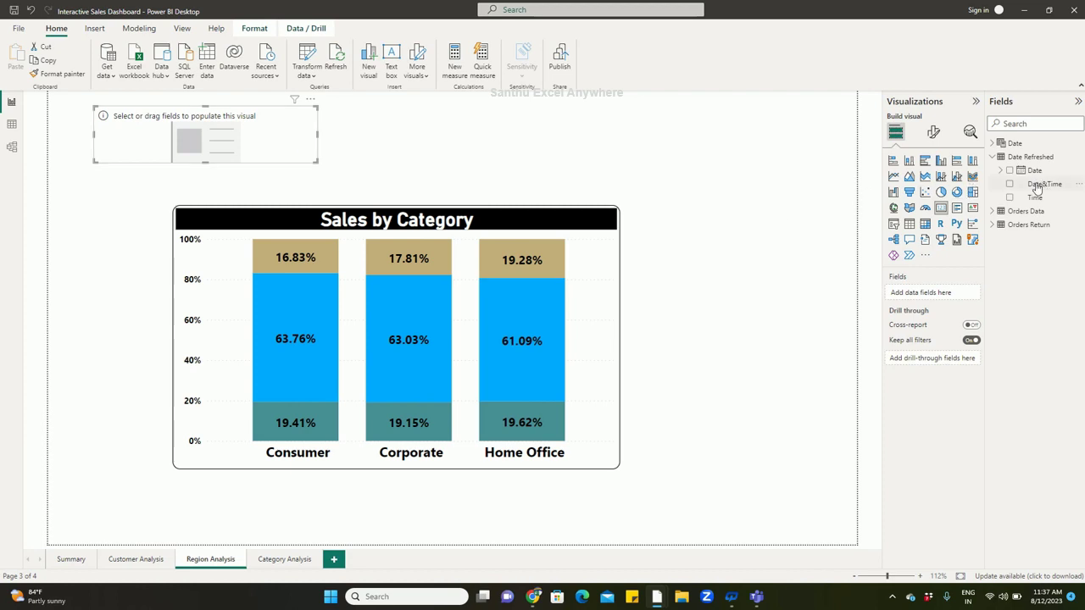
mouse_move(1036, 188)
left_mouse_down()
mouse_move(549, 206)
mouse_move(233, 147)
left_mouse_up()
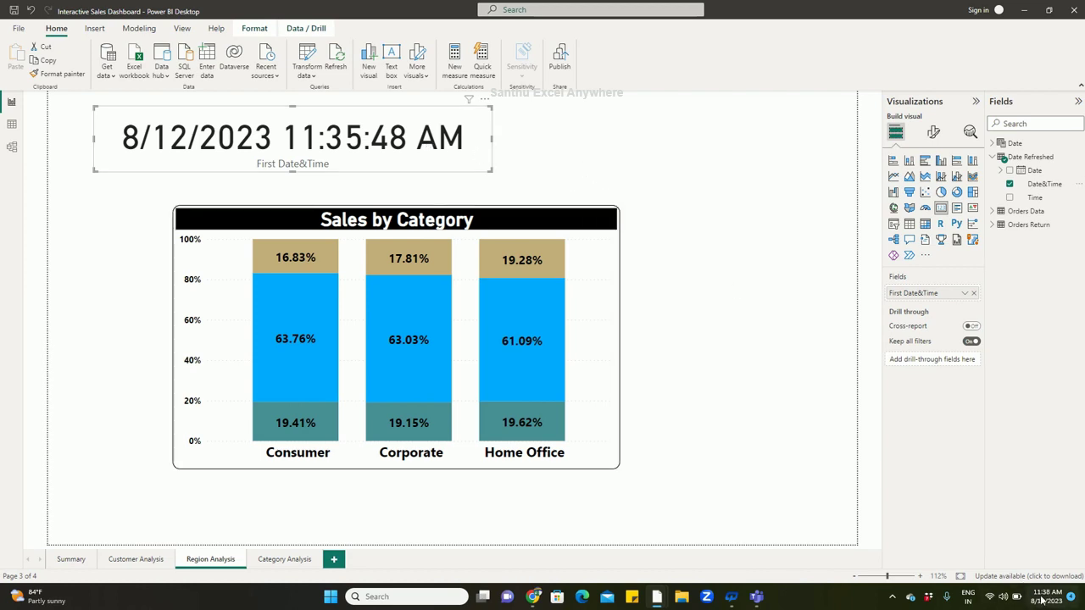
mouse_move(1042, 600)
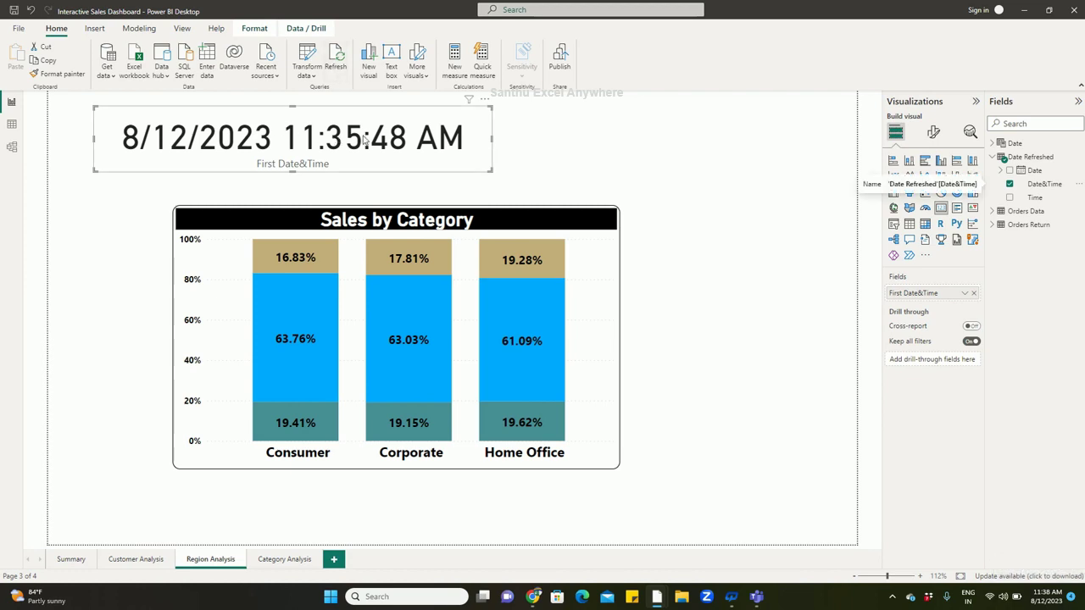
Step: Refresh the data and replace the card's Date&Time field with Date, showing Saturday, August 12, 2023
left_click(336, 56)
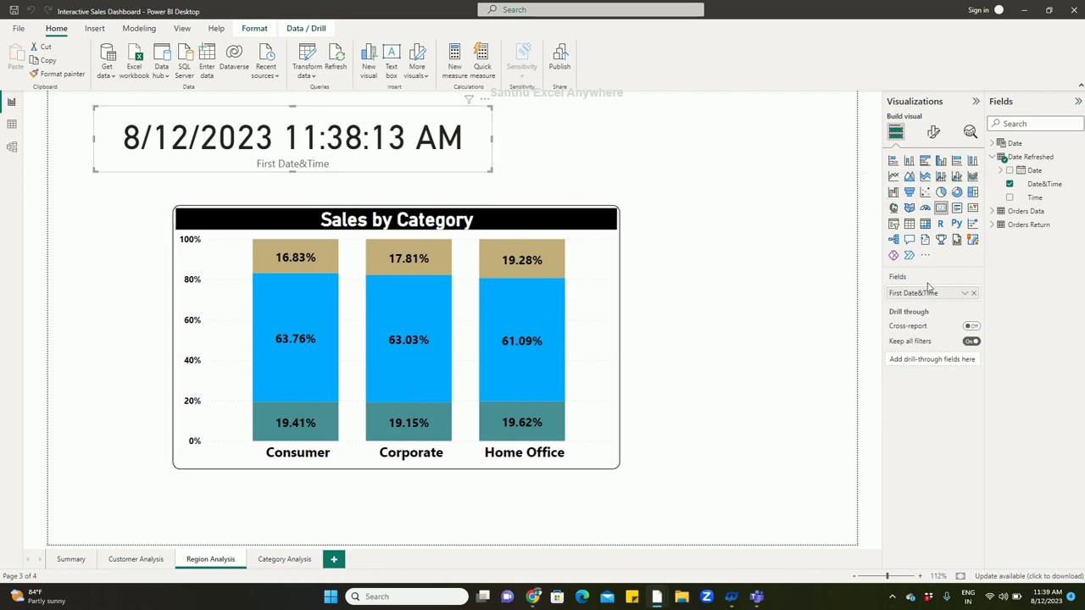
left_click(973, 293)
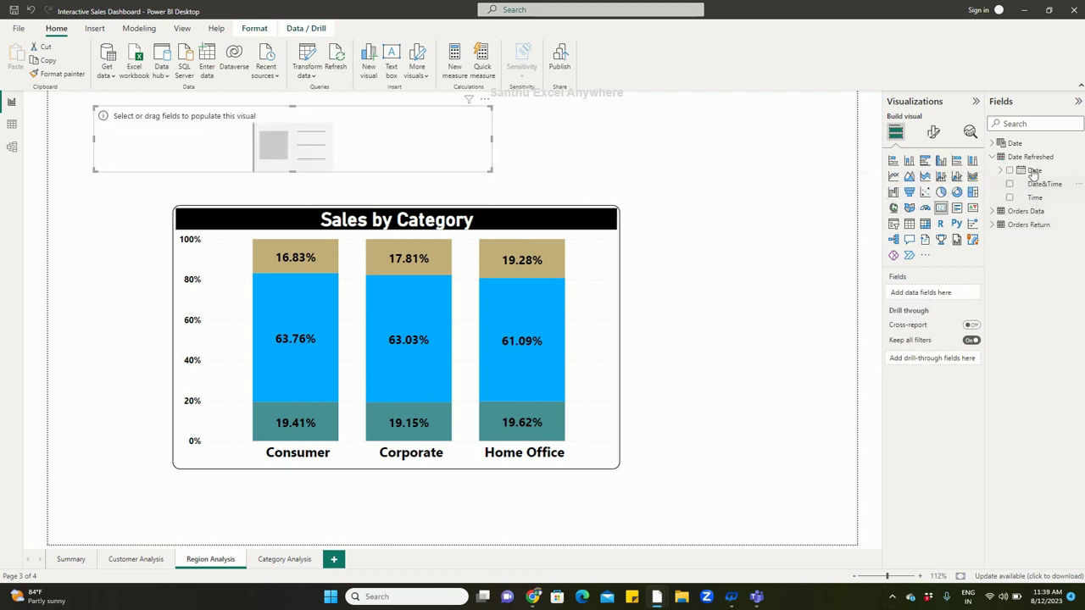
left_click_drag(1033, 172, 929, 293)
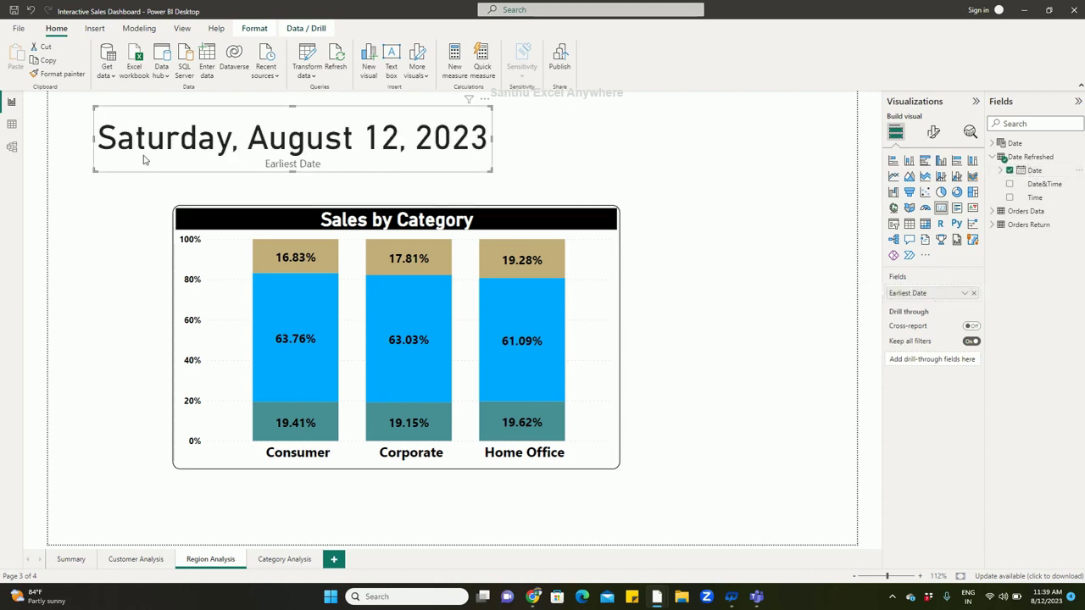
Step: Give the Date column the short date format
left_click(964, 293)
left_click(393, 169)
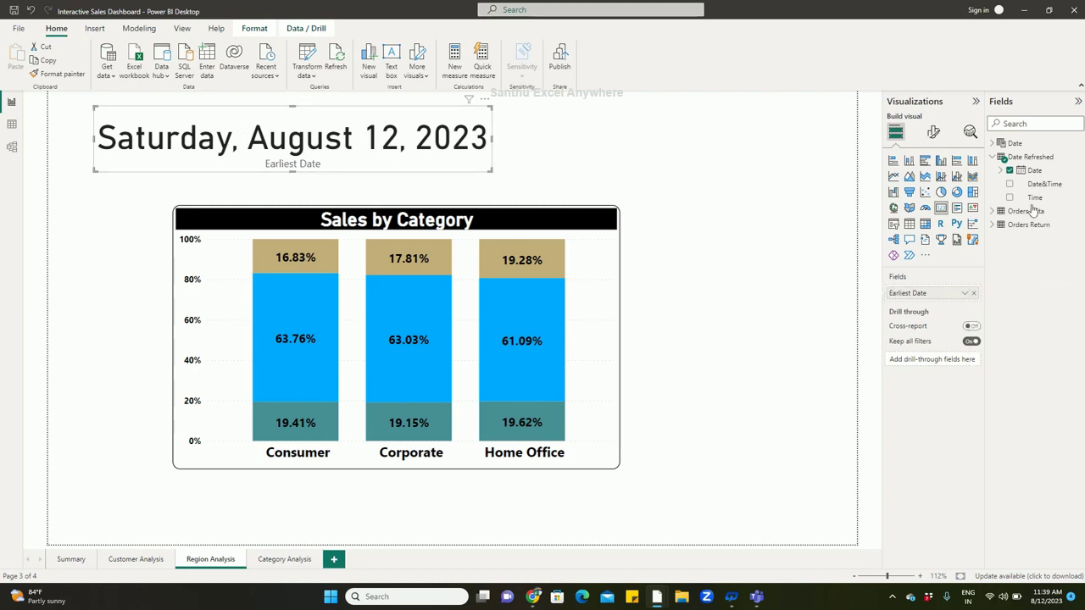
left_click(1033, 173)
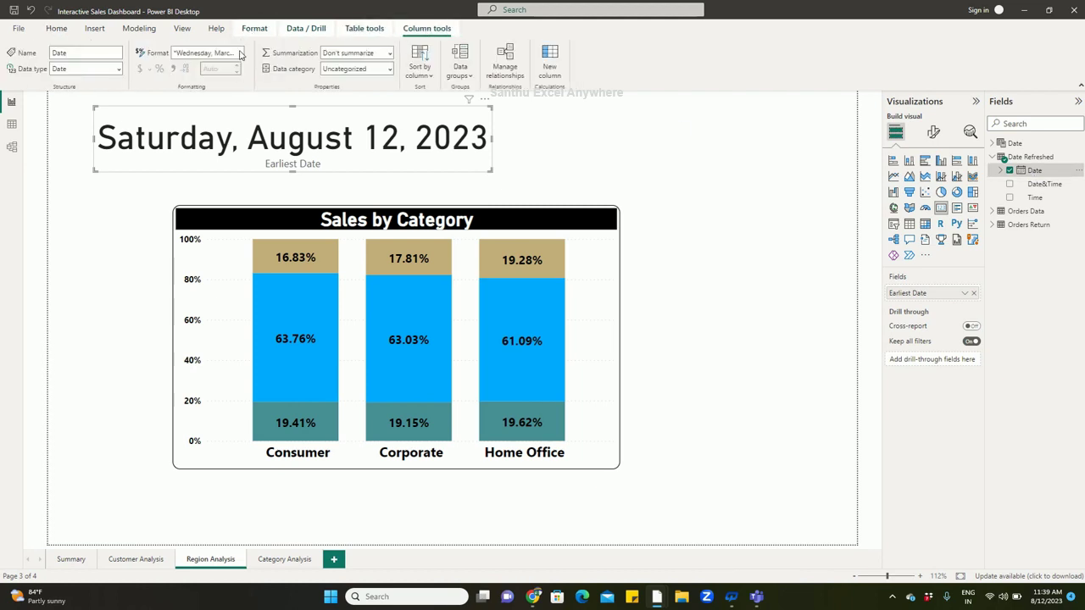
left_click(240, 54)
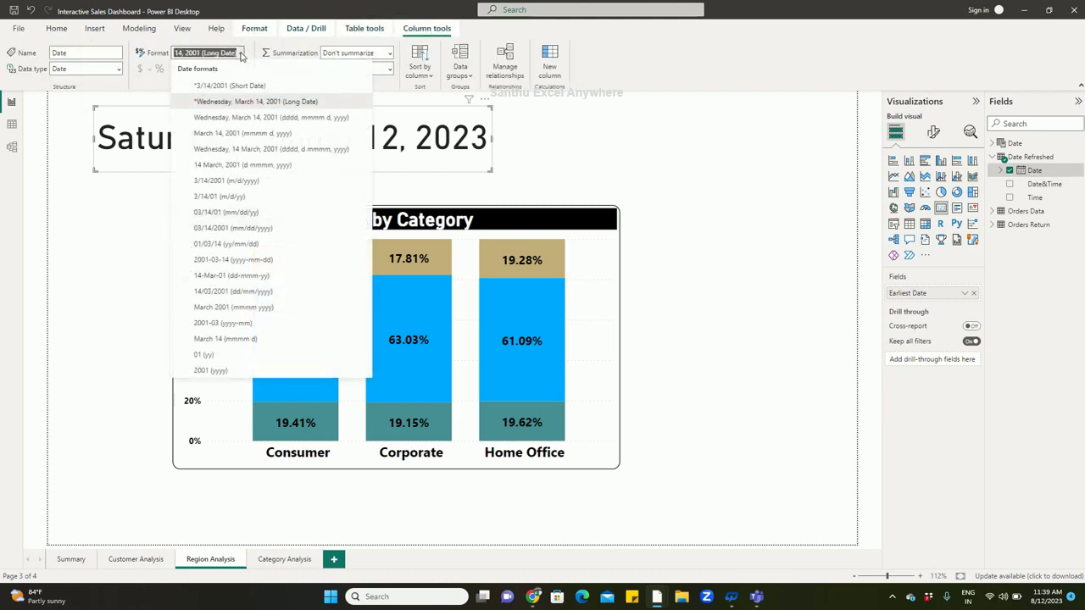
left_click(239, 95)
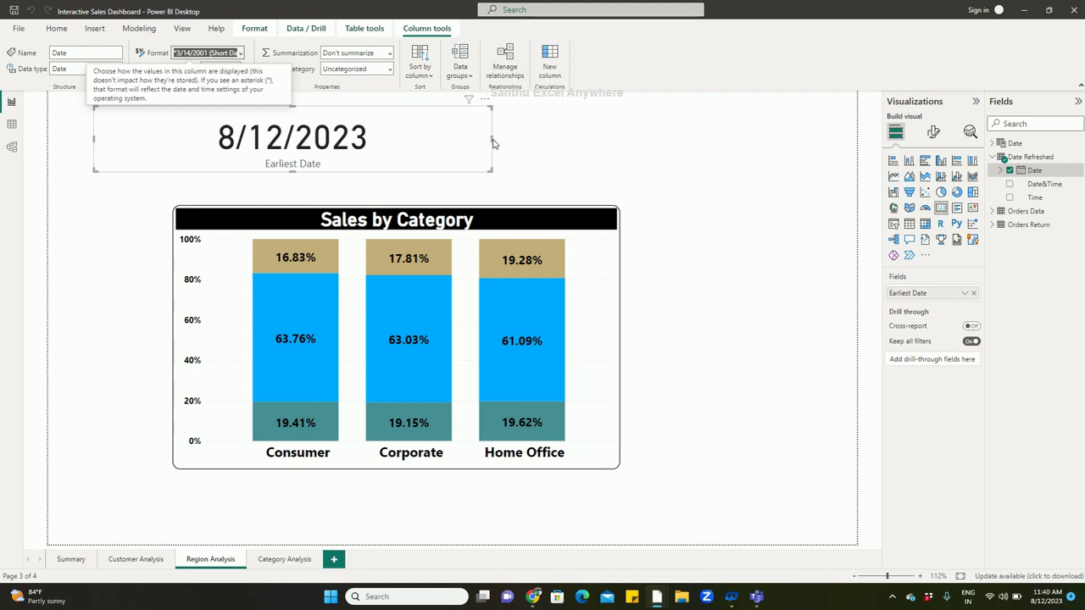
Step: Try Time in the card, then restore Date&Time and resize so 8/12/2023 11:38:13 AM fits
left_click(1009, 170)
left_click_drag(1035, 197, 933, 288)
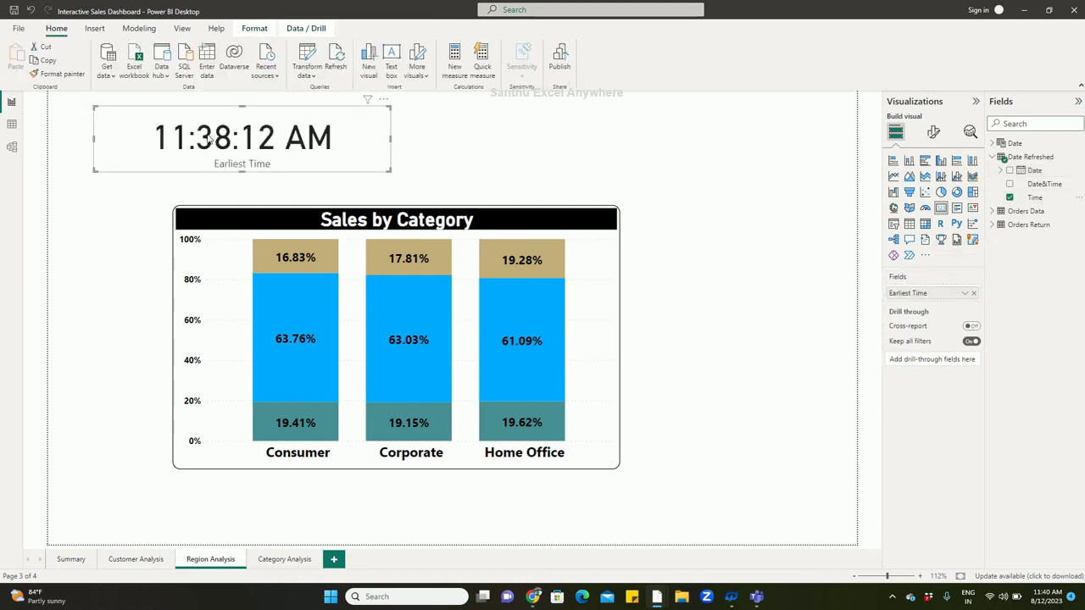
left_click(973, 293)
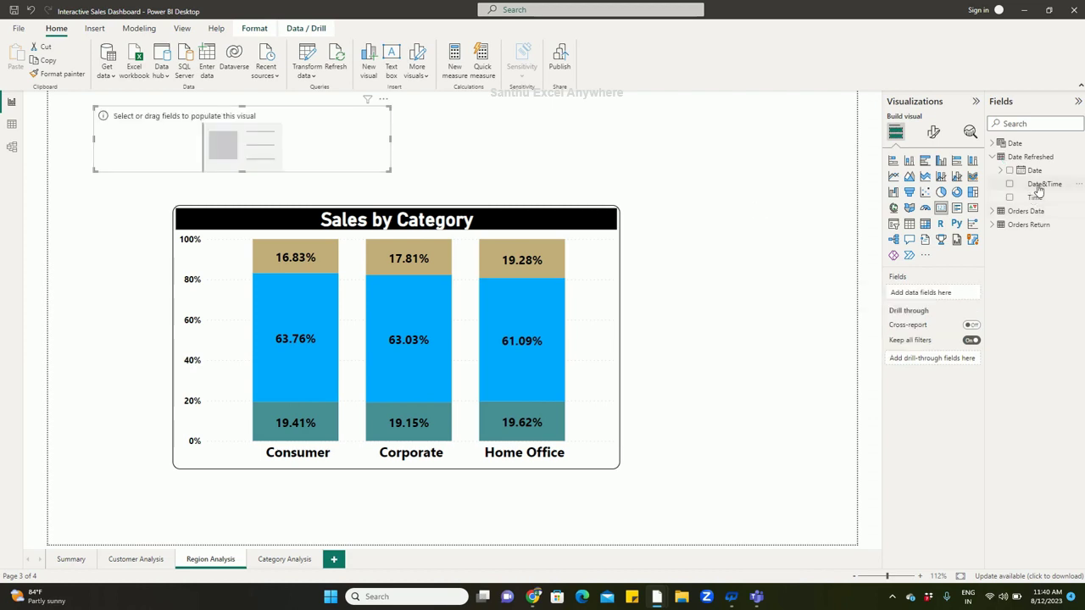
left_click_drag(1041, 184, 948, 292)
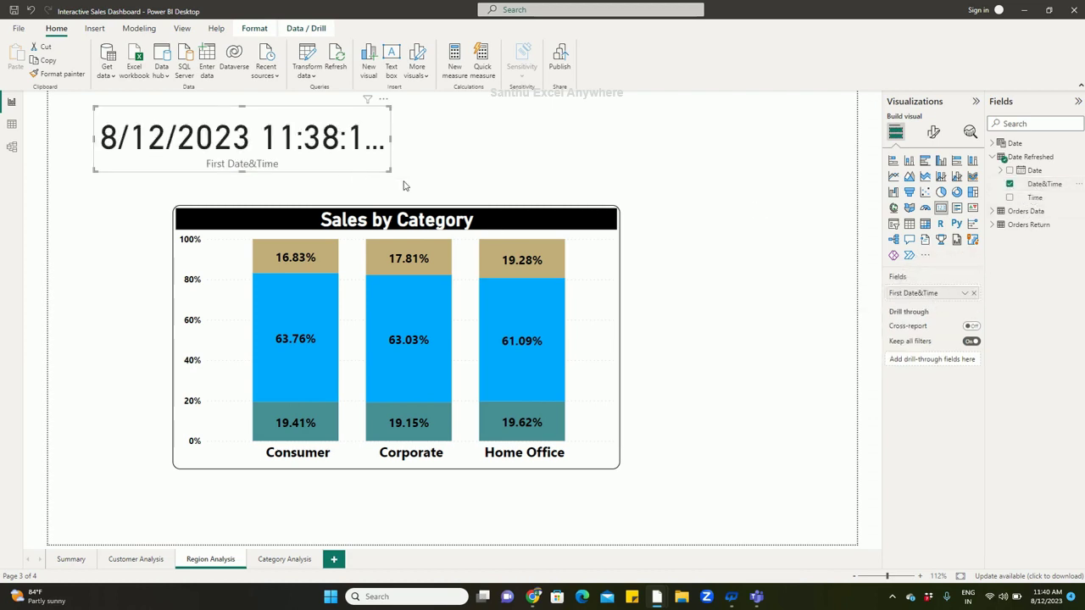
left_click_drag(387, 170, 501, 171)
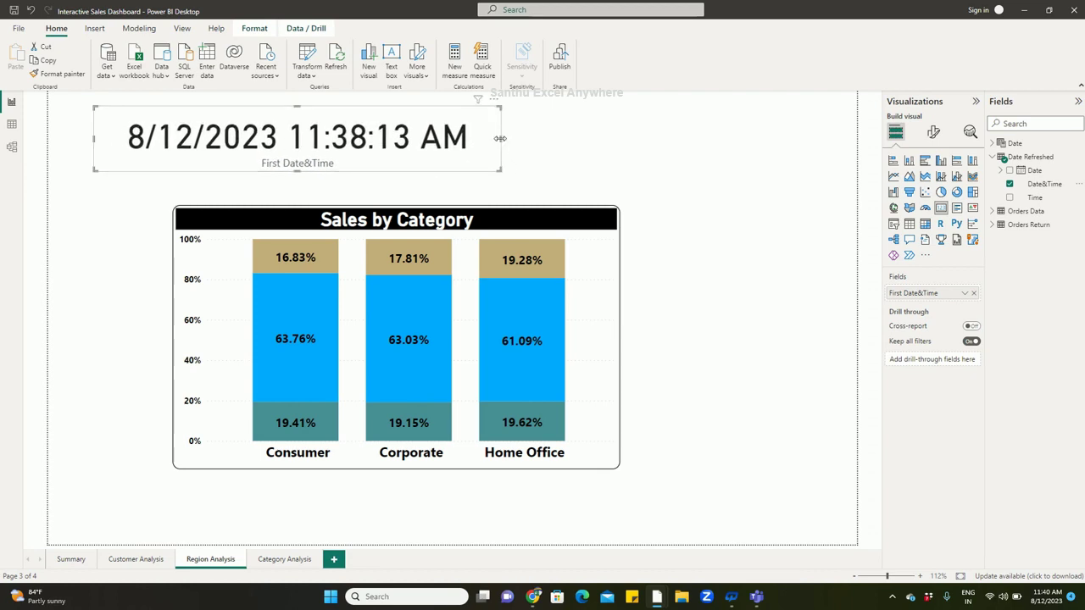
left_click_drag(500, 138, 482, 140)
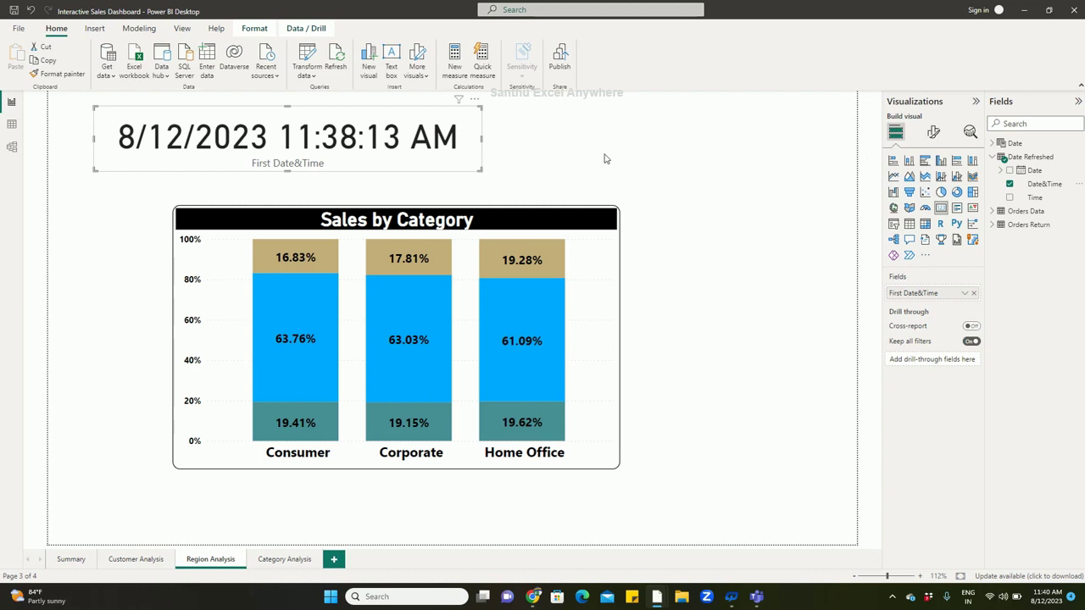
Step: Shrink the card's callout value three steps to size 30 and make it bold
left_click(932, 134)
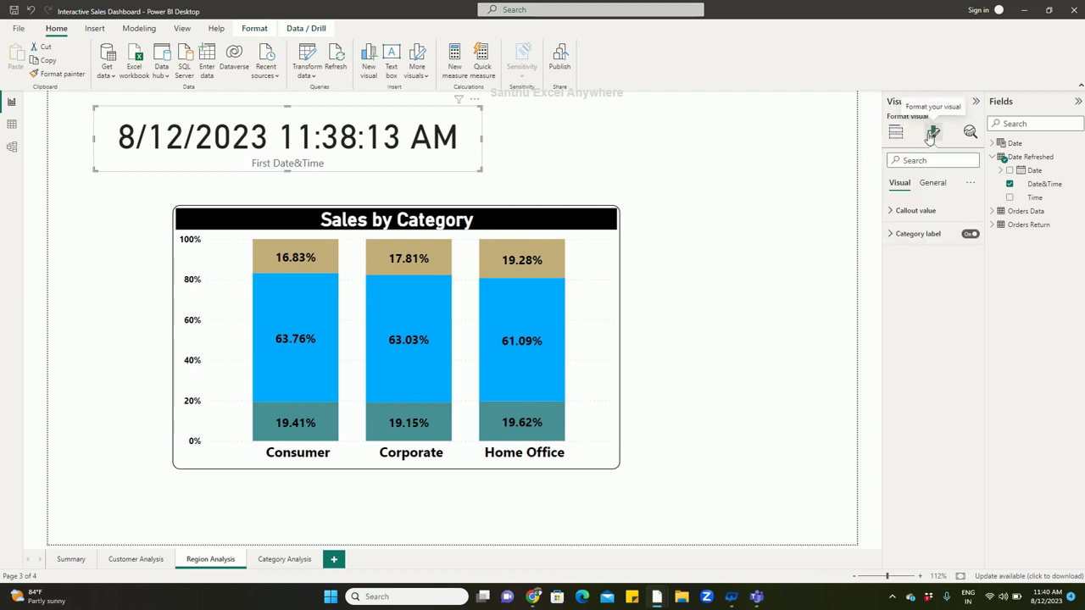
left_click(892, 210)
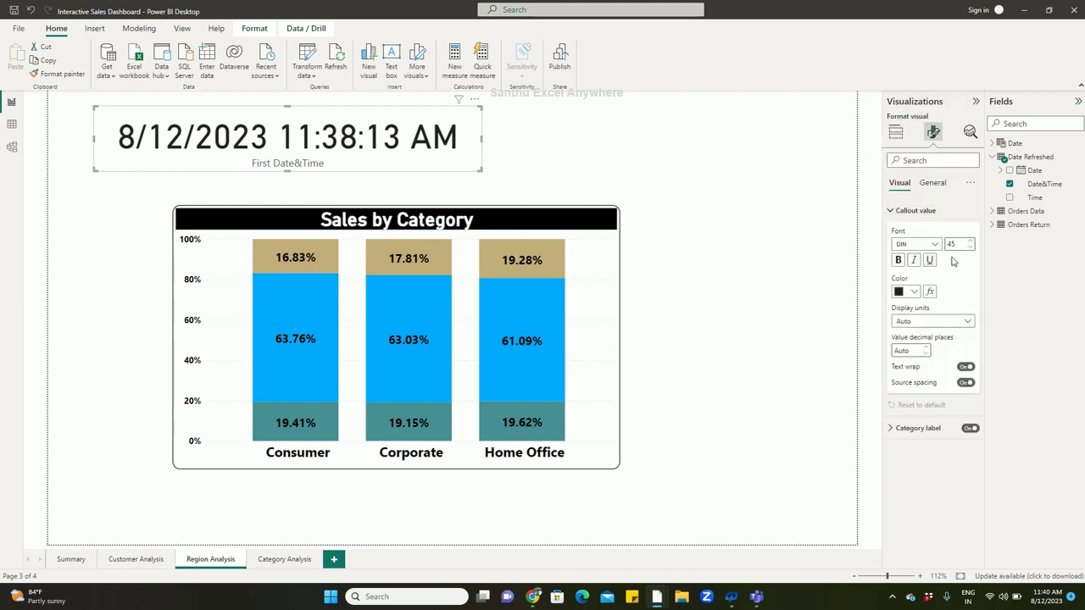
left_click(969, 246)
left_click(969, 246)
left_click(970, 246)
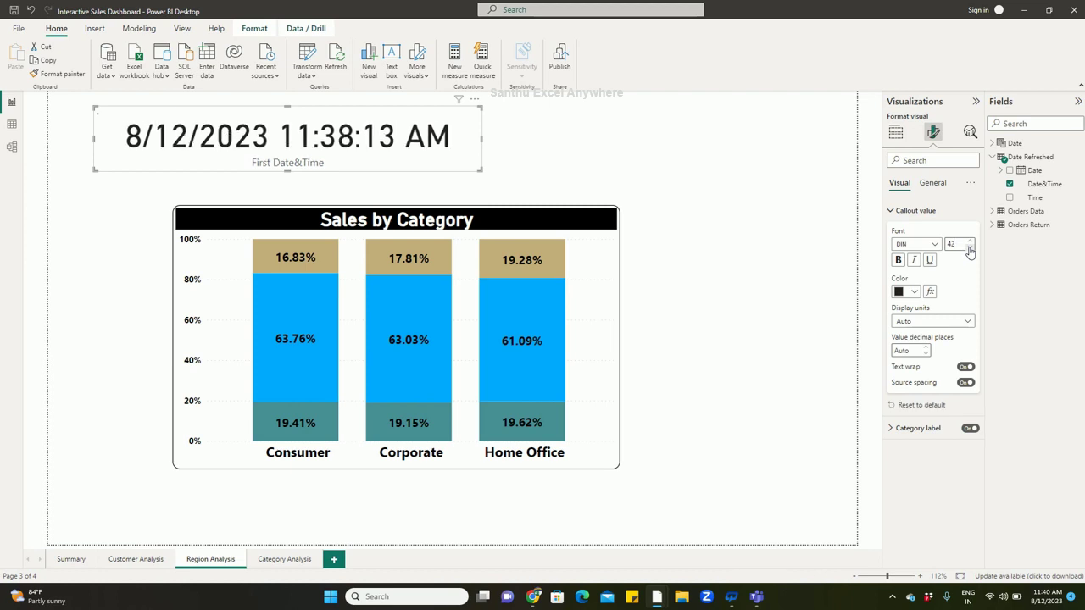
left_click(969, 248)
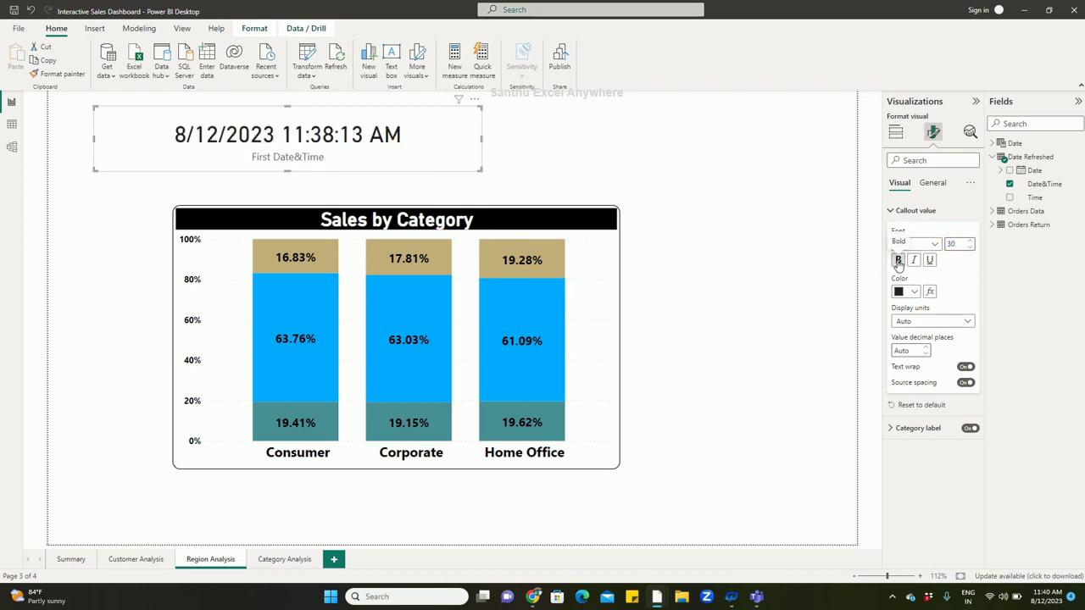
left_click(895, 211)
Step: Turn off the card's First Date&Time category label
left_click(898, 236)
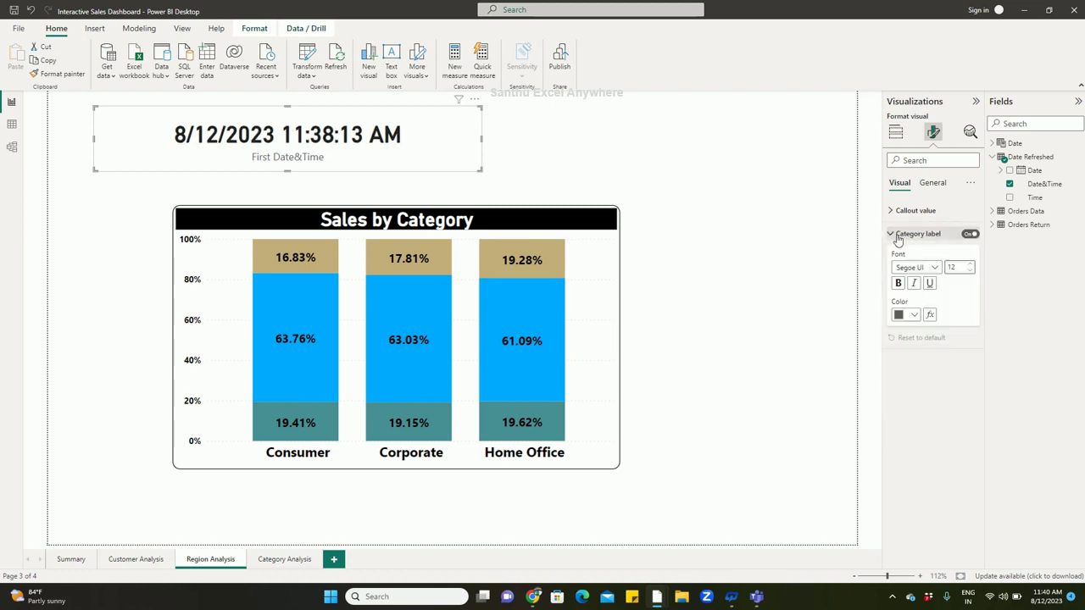
left_click(969, 234)
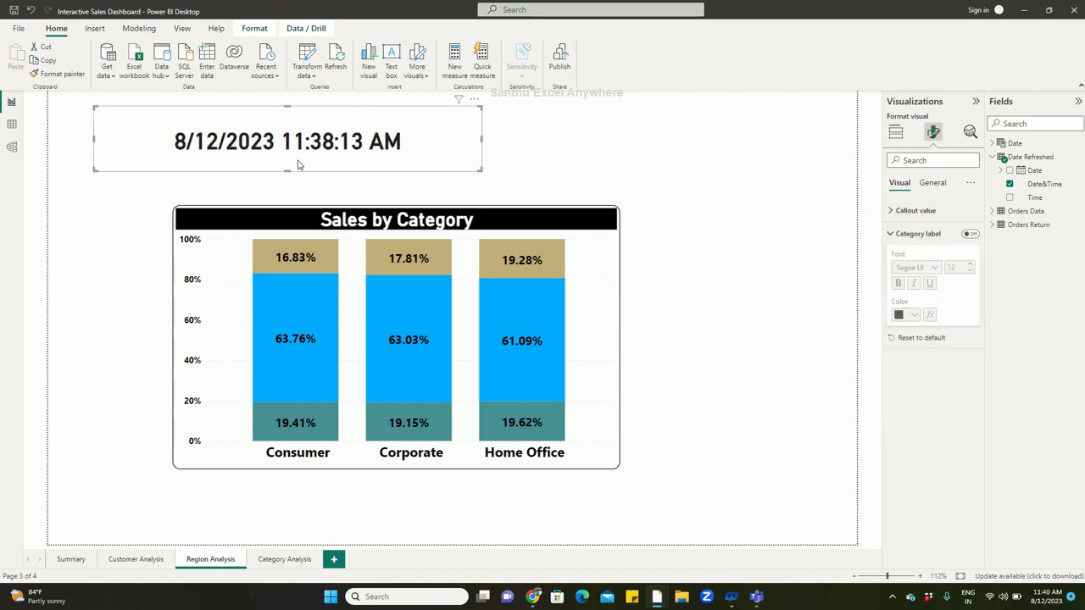
left_click(891, 234)
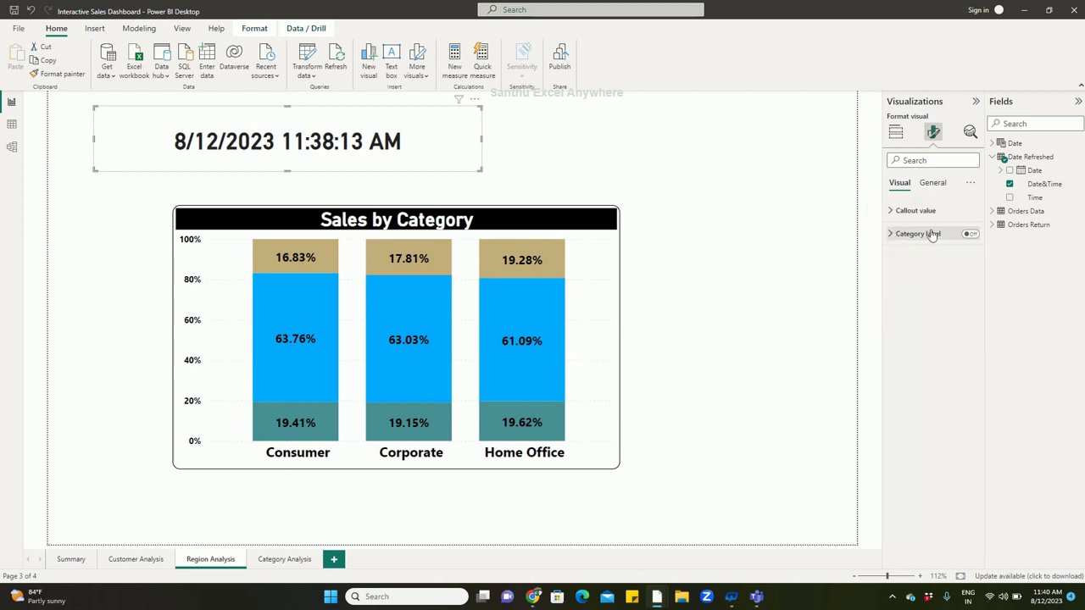
Step: Turn on a centred card title reading 'Last Refreshed'
left_click(931, 184)
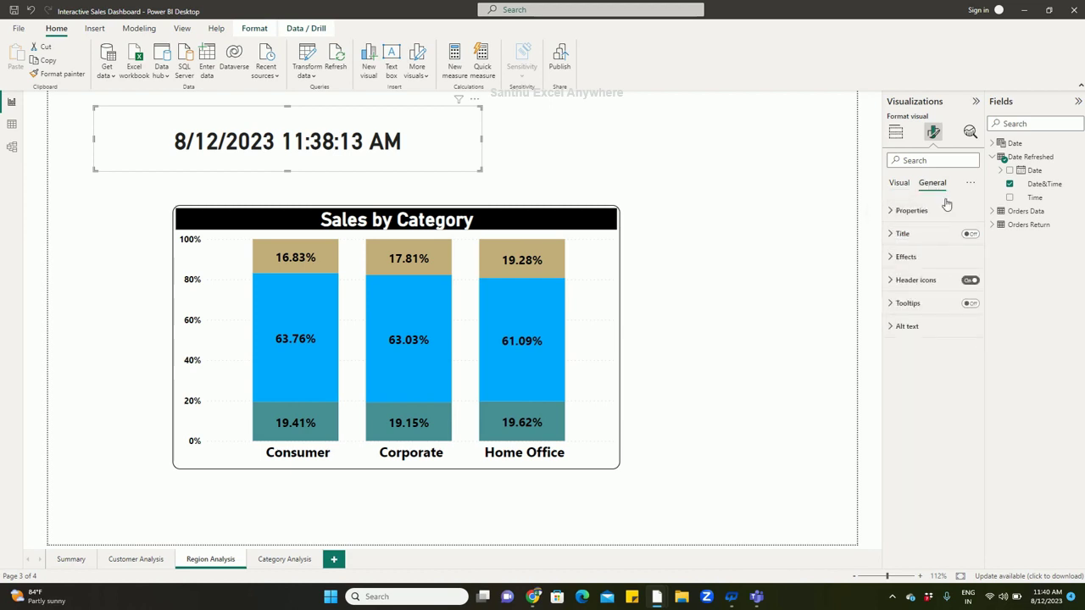
left_click(969, 235)
left_click(892, 237)
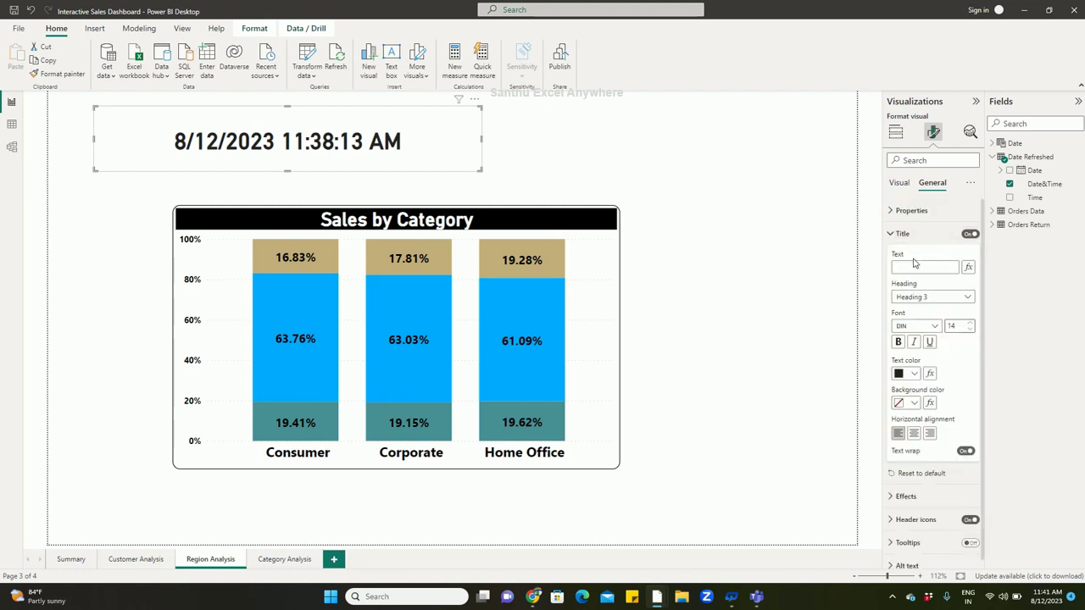
left_click(914, 265)
type("Last")
type(" Refreshed")
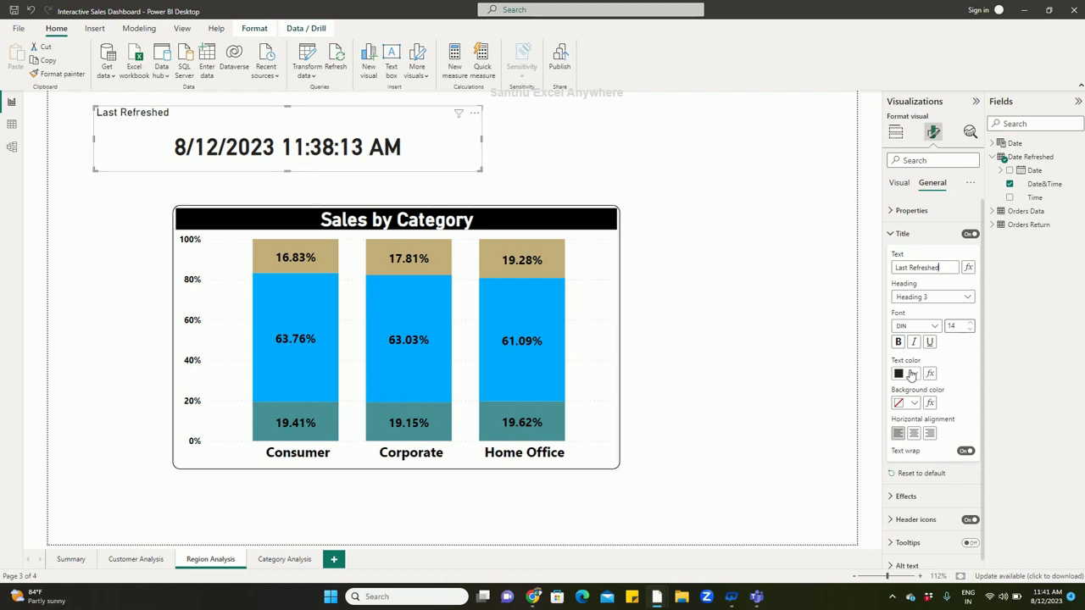
left_click(914, 434)
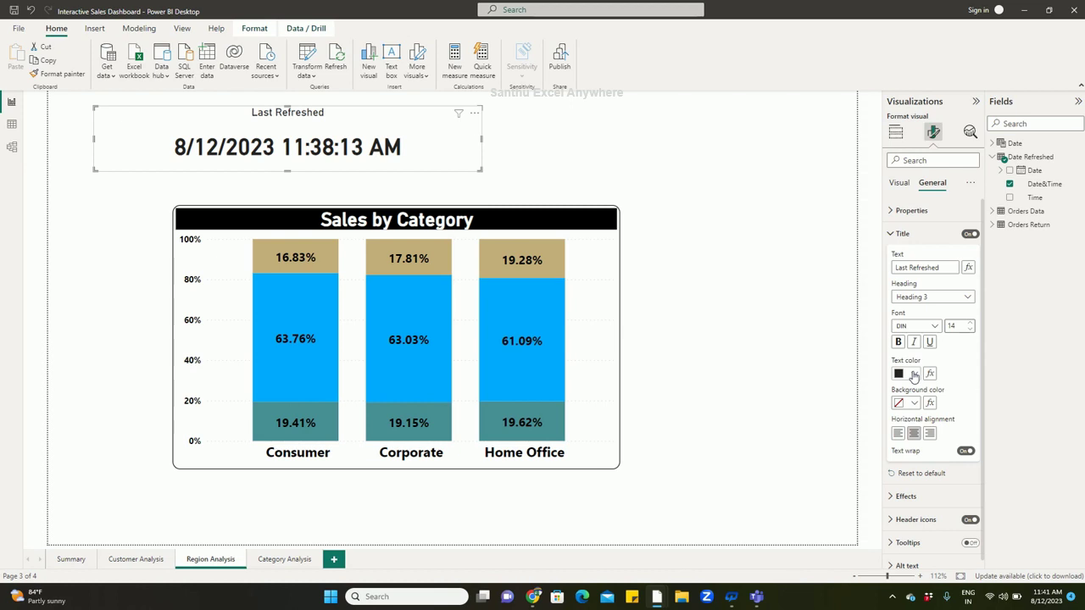
Step: Style the title with a green background, white text and font size 20
left_click(913, 403)
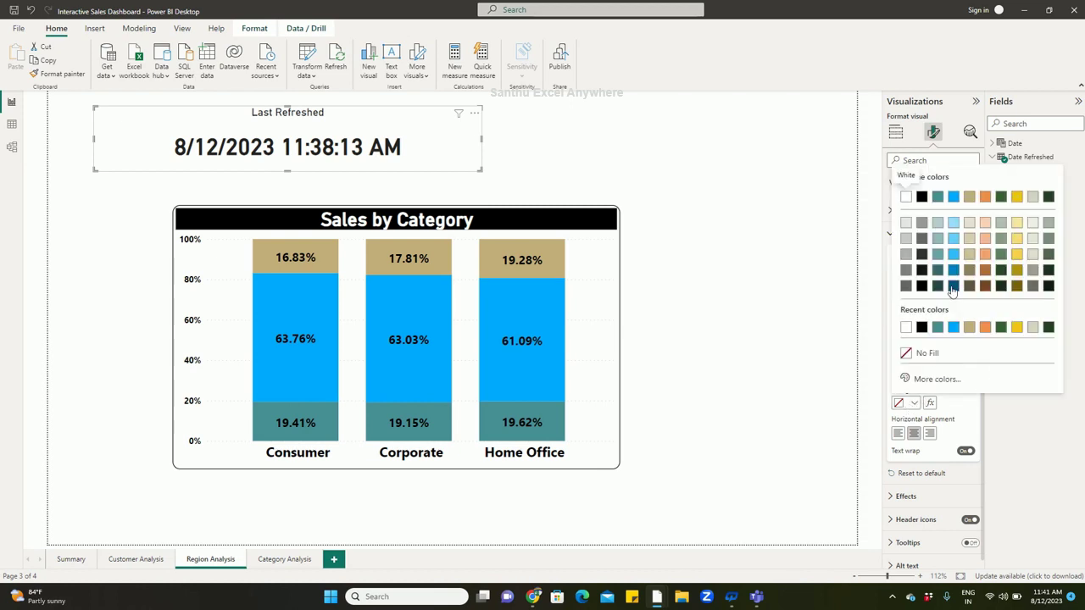
left_click(1001, 196)
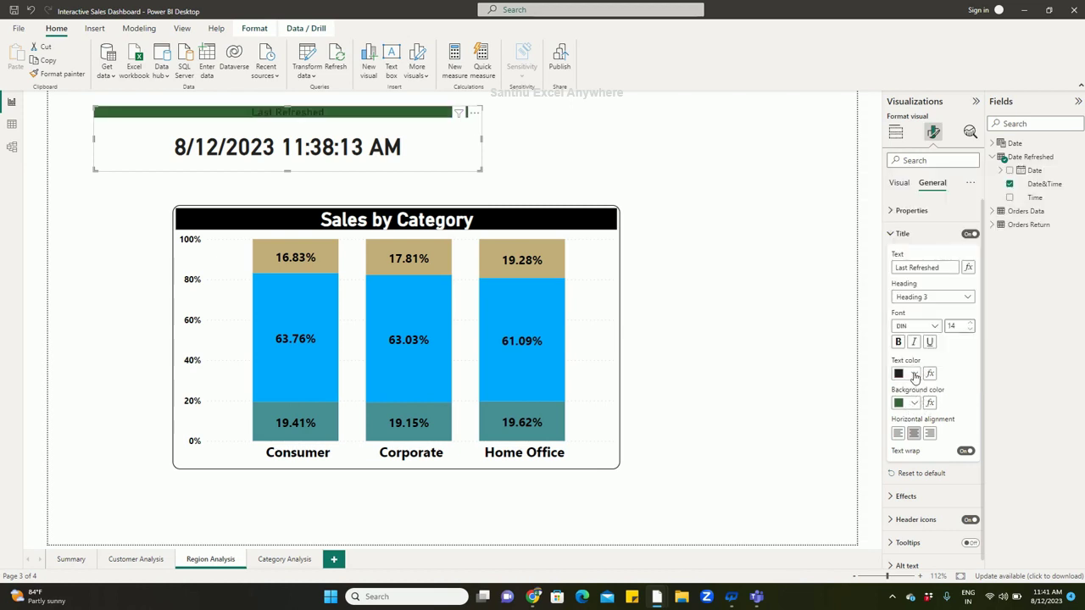
left_click(914, 373)
left_click(922, 326)
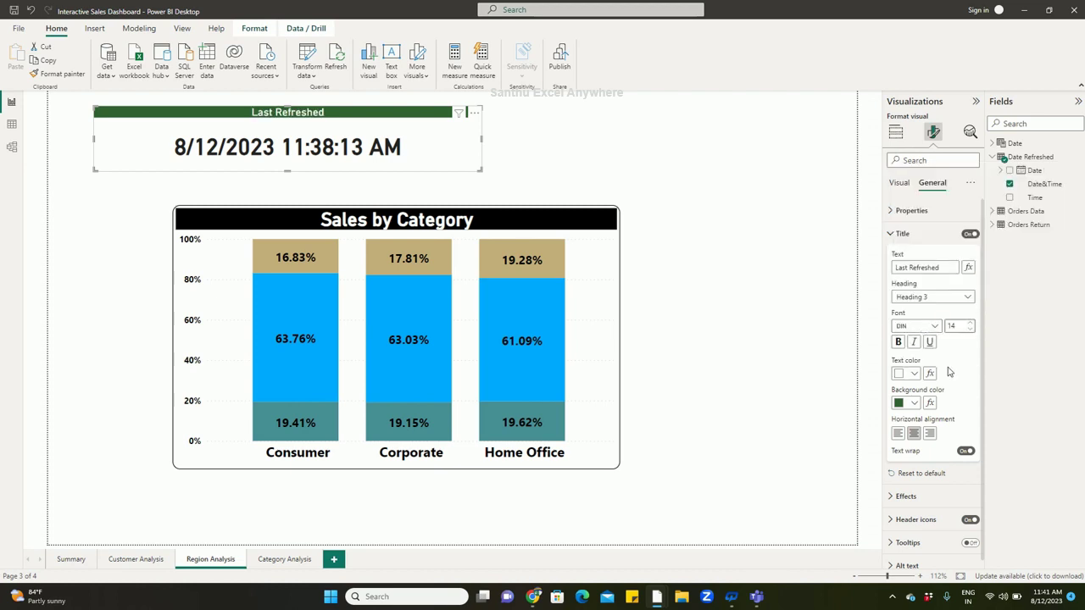
left_click_drag(960, 326, 936, 328)
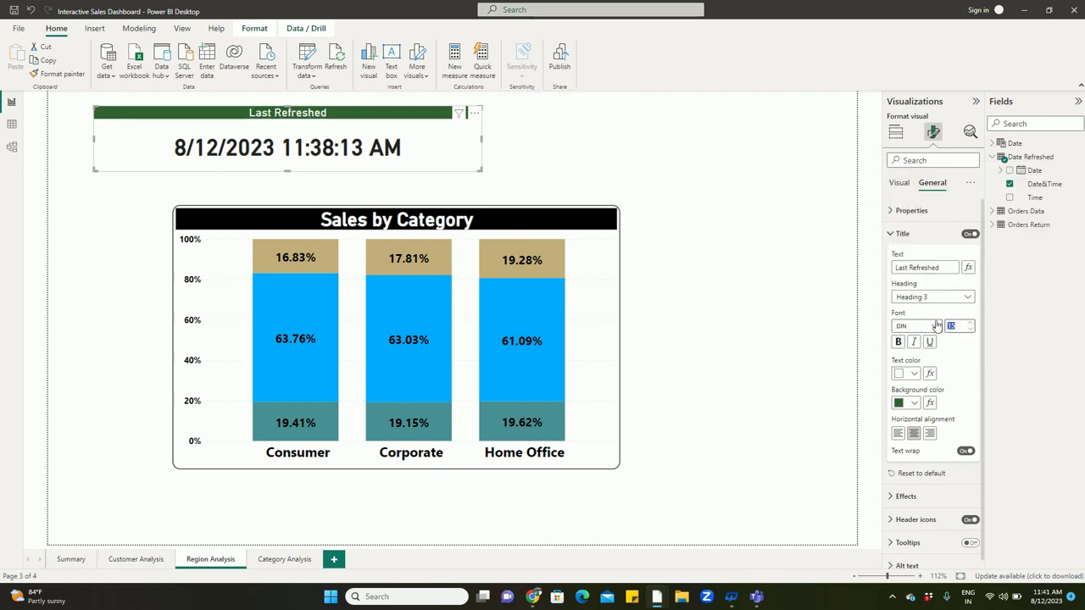
type("20")
Step: Make the card narrower and shorter and nudge it left to fit its contents
left_click_drag(483, 140, 345, 138)
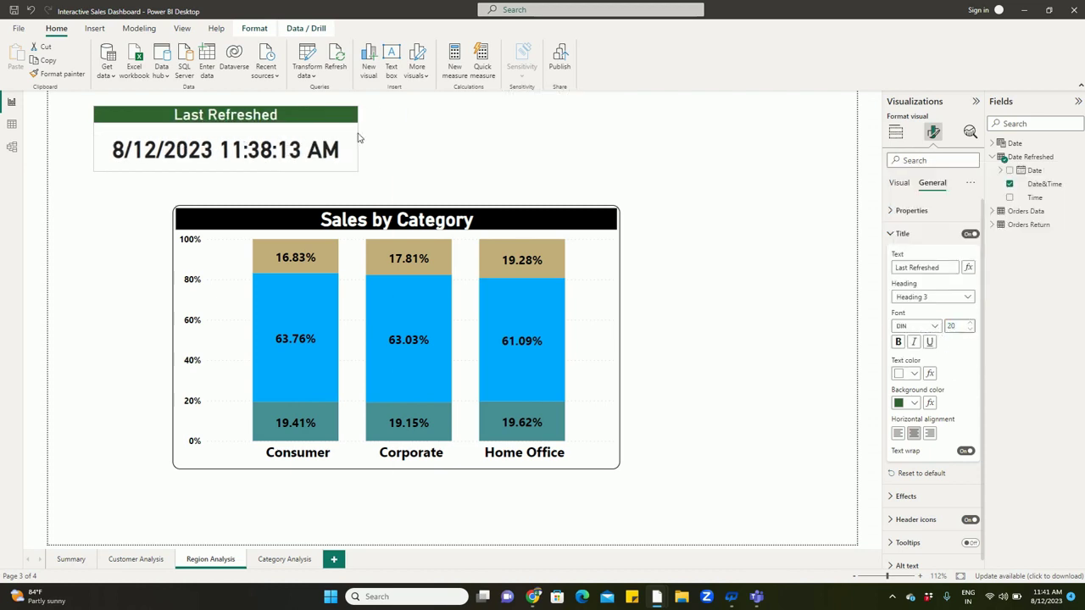
left_click_drag(299, 171, 300, 160)
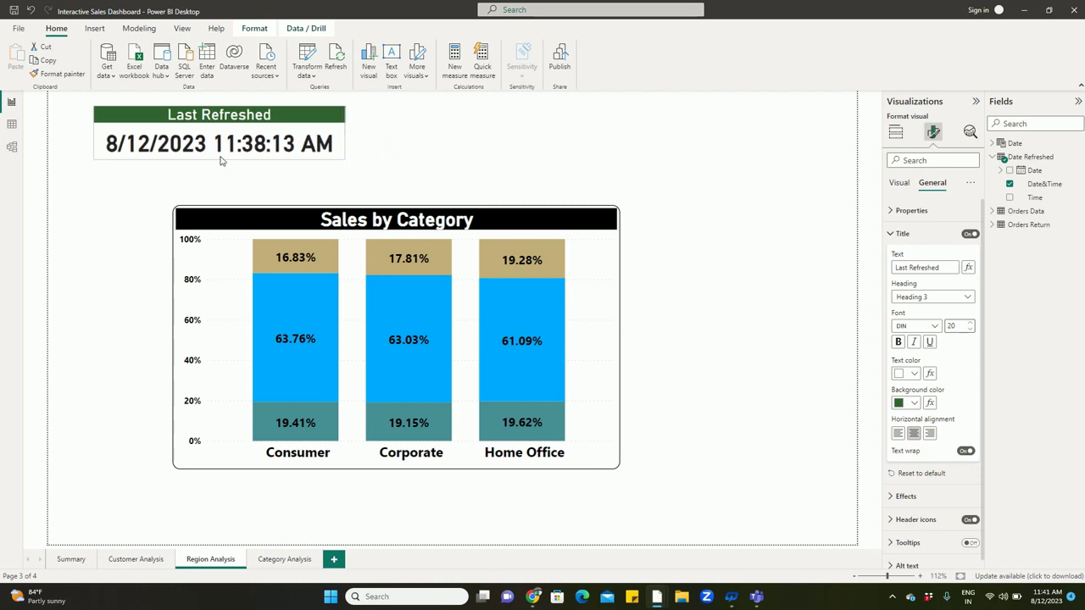
left_click_drag(254, 127, 234, 130)
Step: Give the Last Refreshed card a black visual border with 8 px rounded corners
left_click(933, 133)
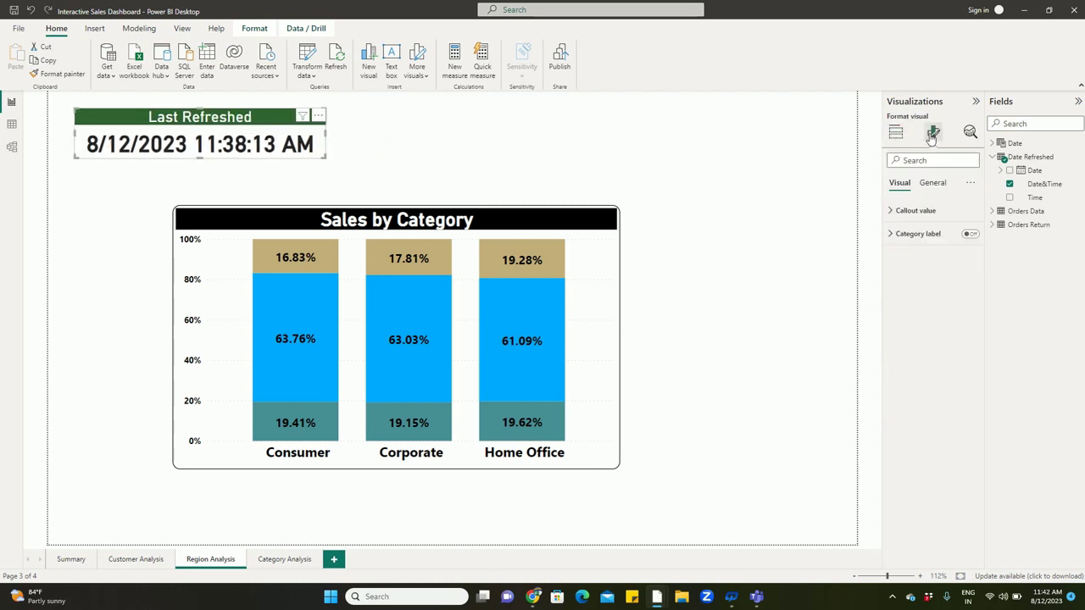
left_click(931, 183)
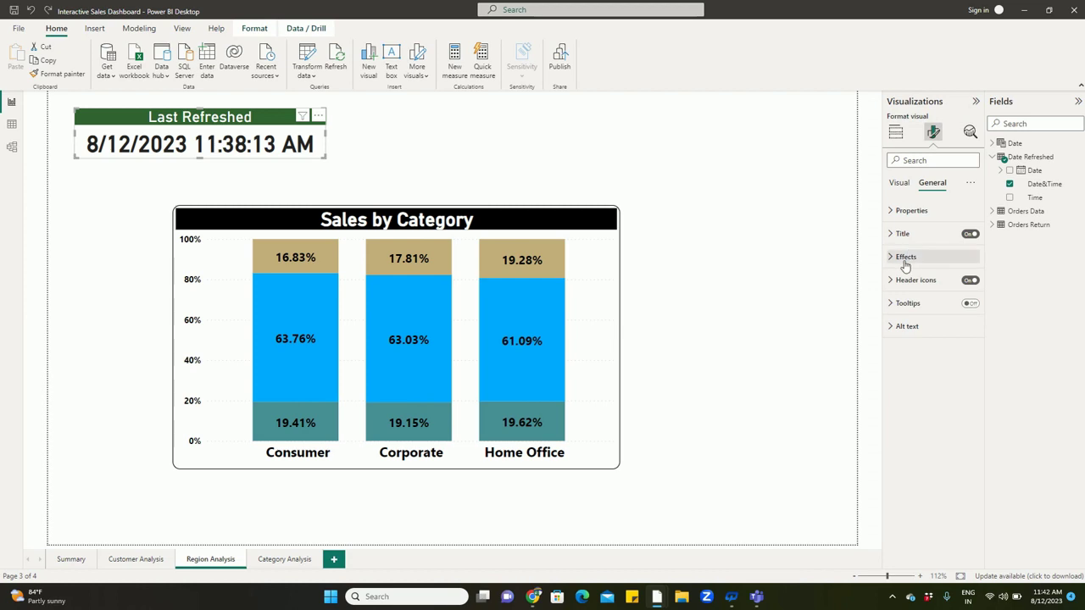
left_click(904, 256)
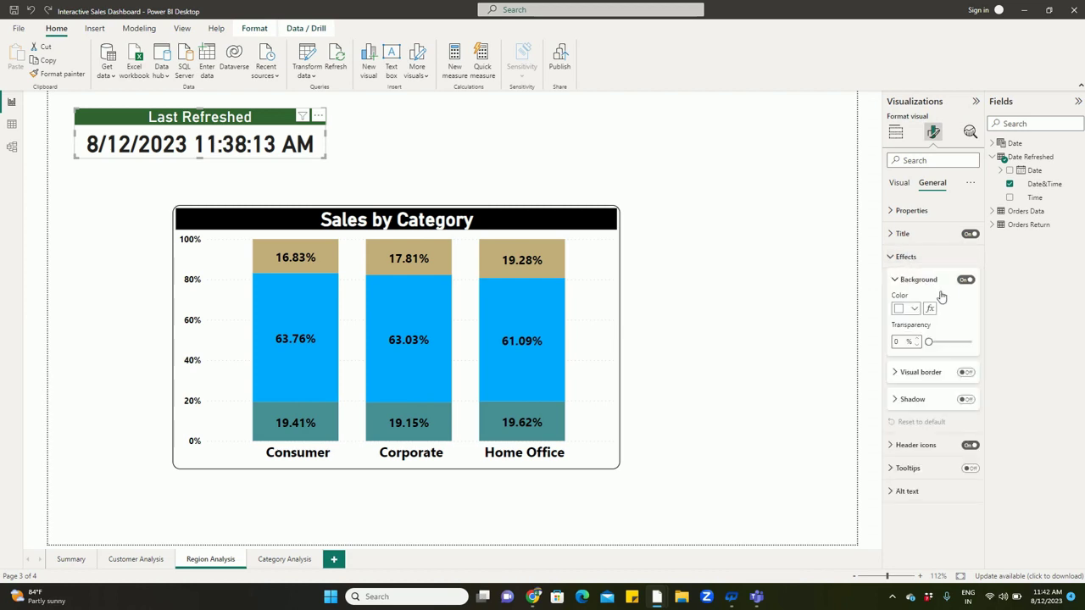
left_click(963, 373)
left_click(933, 379)
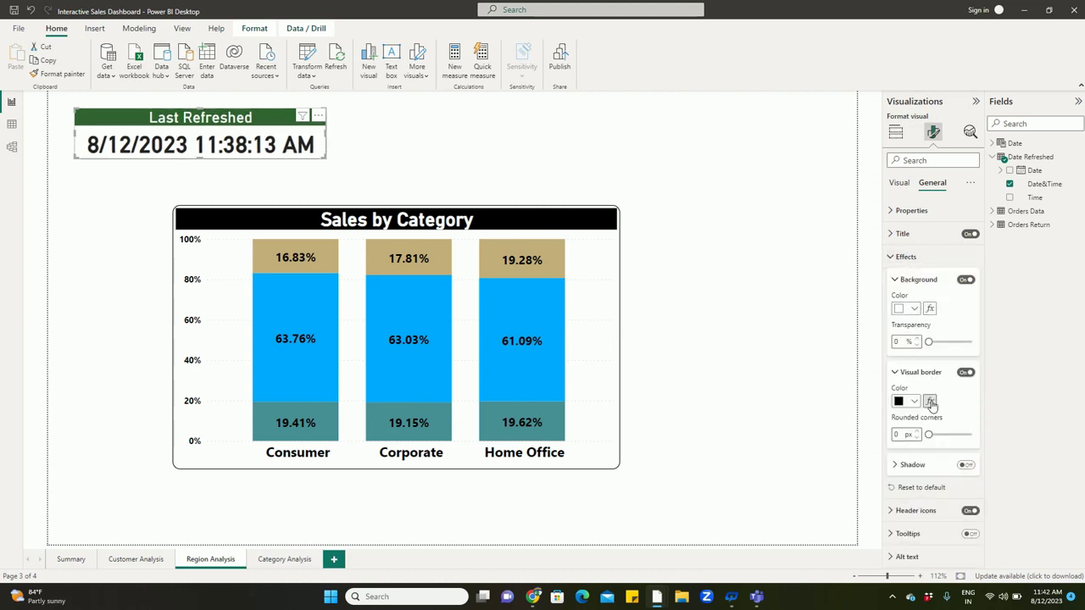
left_click(914, 404)
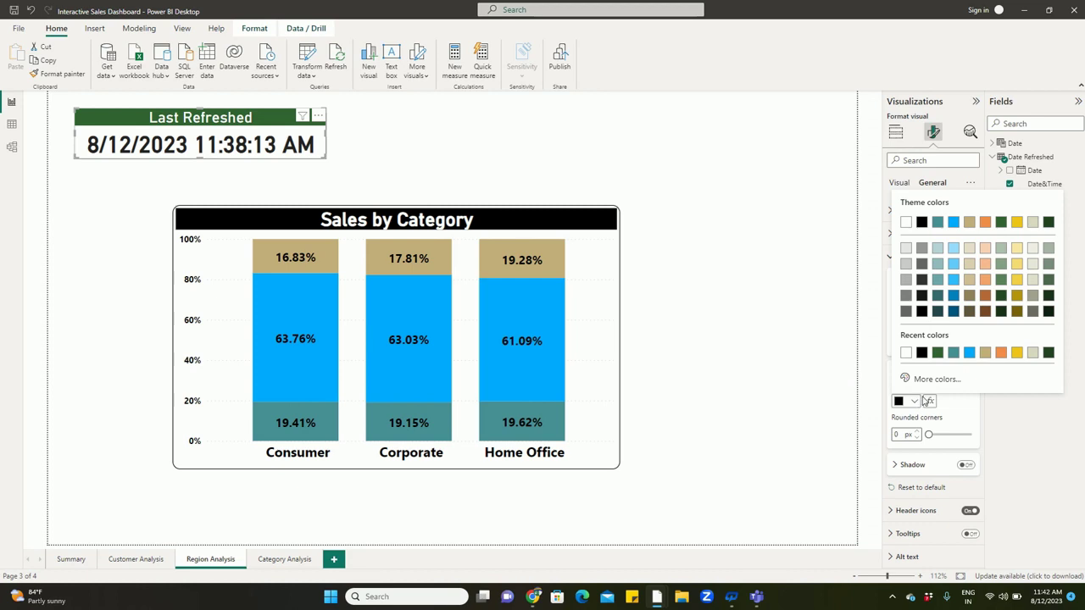
left_click(915, 354)
left_click_drag(929, 435, 938, 435)
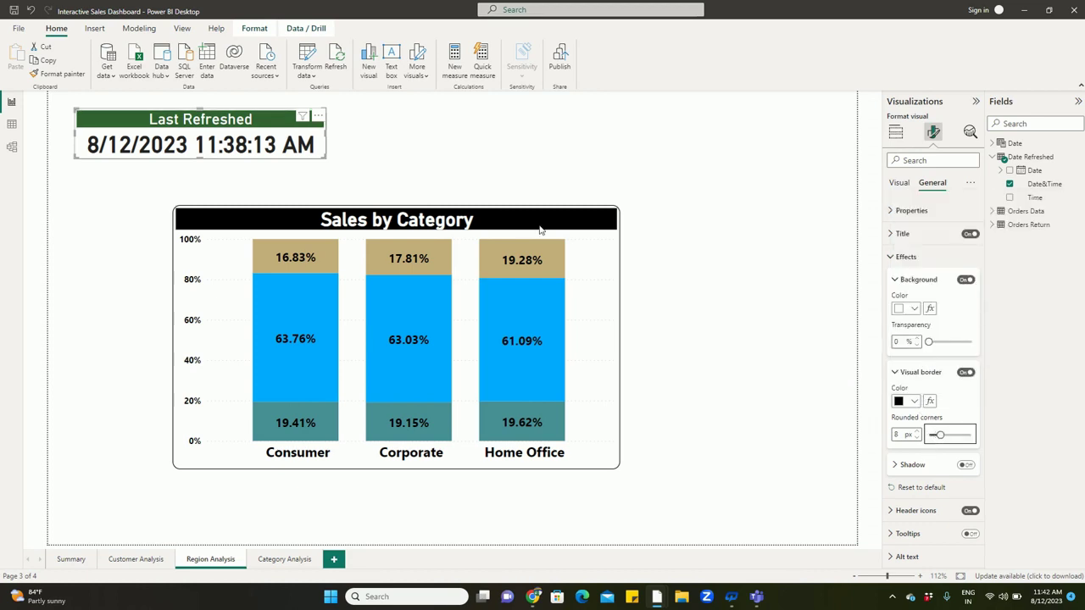
left_click(433, 163)
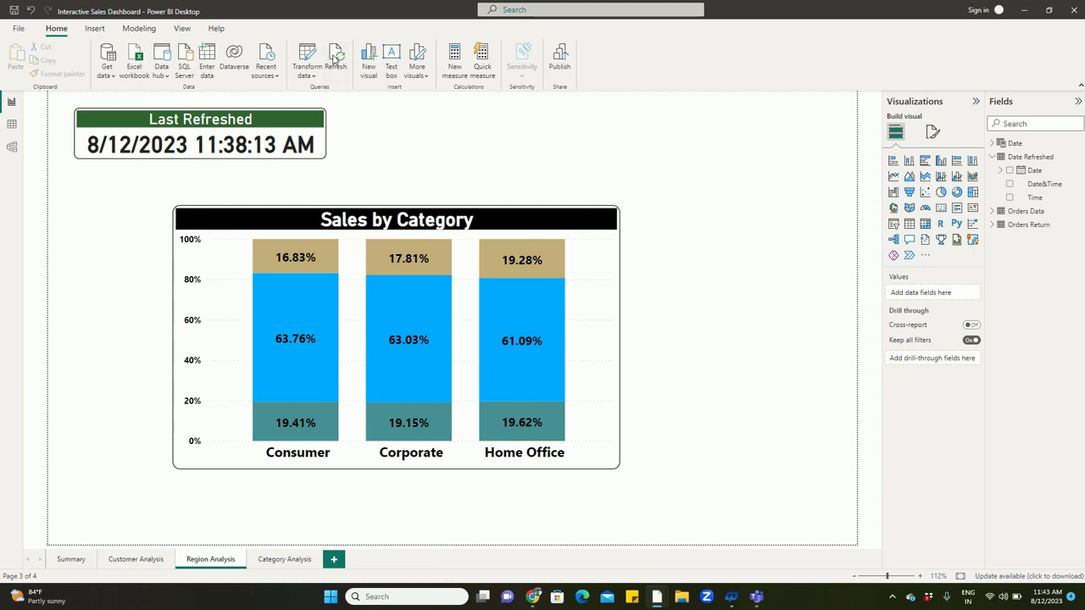
Step: Refresh the report data from the Home ribbon so the card shows 8/12/2023 11:43:04 AM
left_click(335, 58)
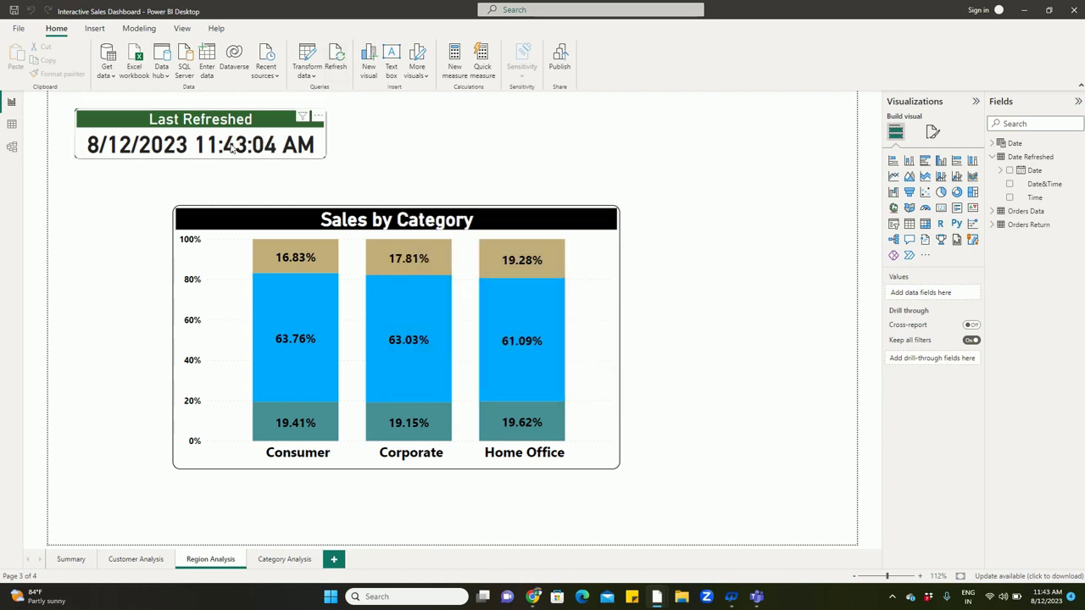